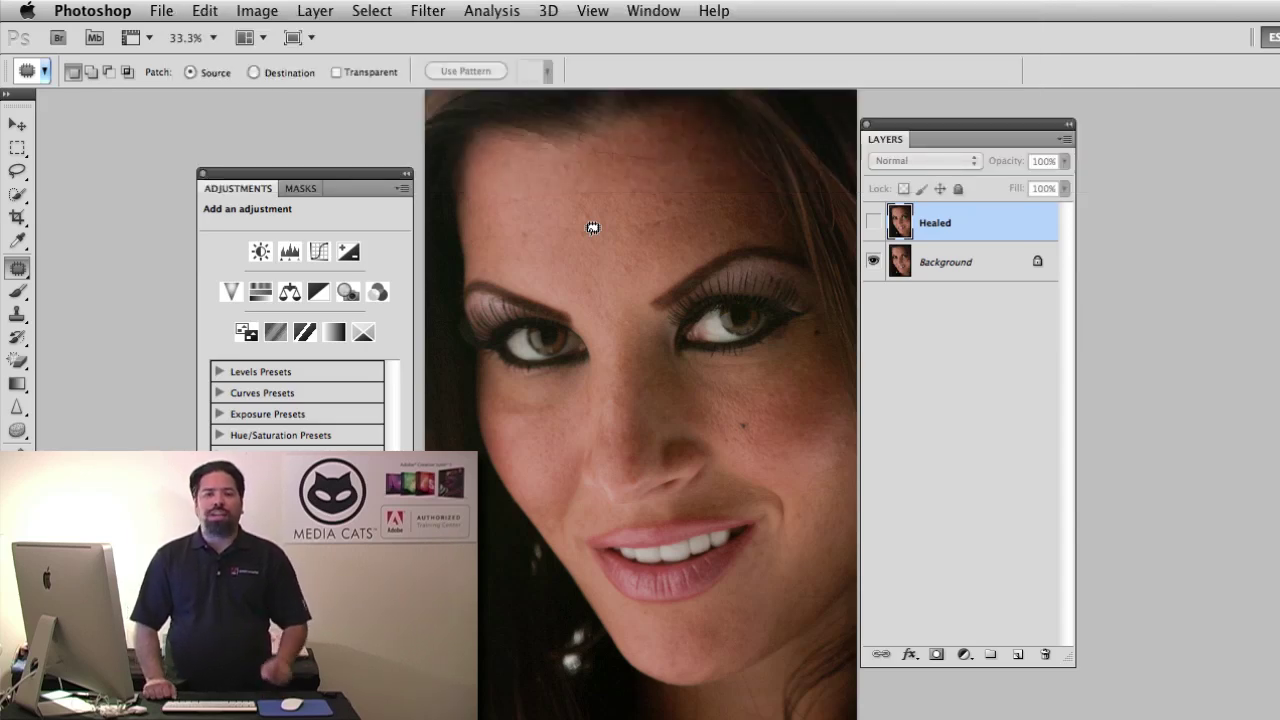
- Show the Healed layer and remove the stray hair across the forehead with the content-aware Spot Healing Brush at size 25
click(874, 224)
click(17, 270)
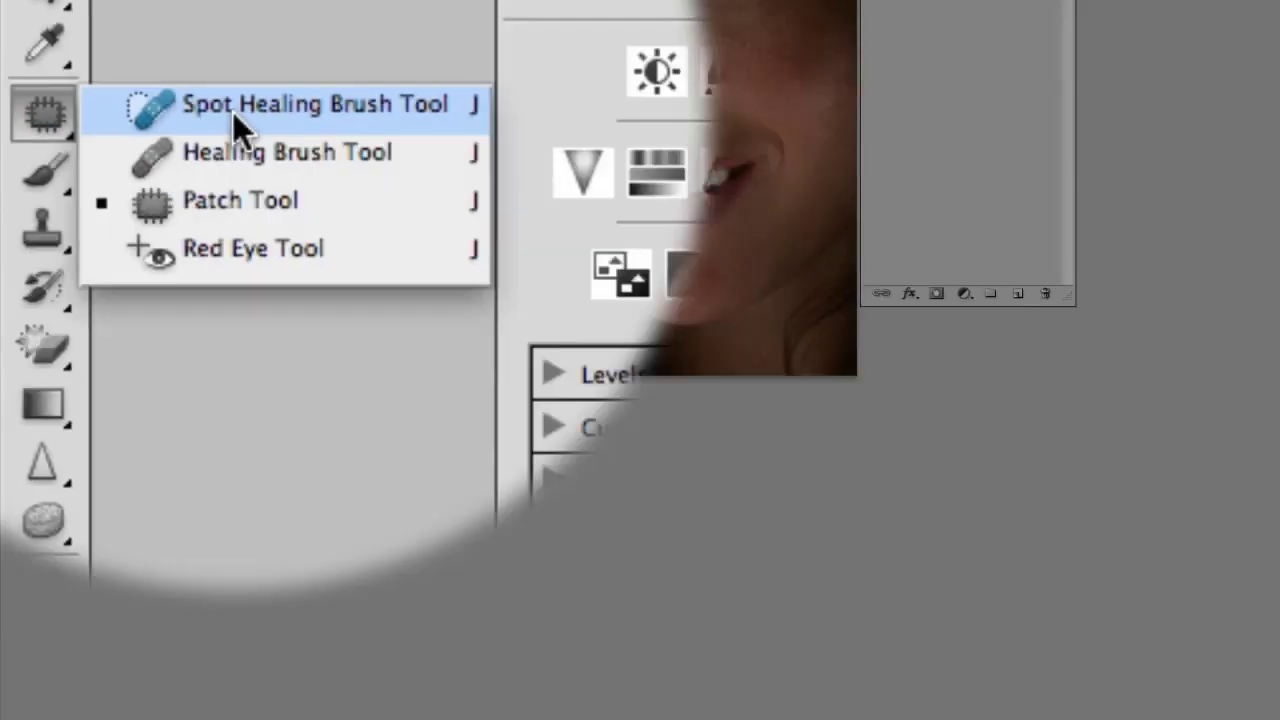
click(362, 163)
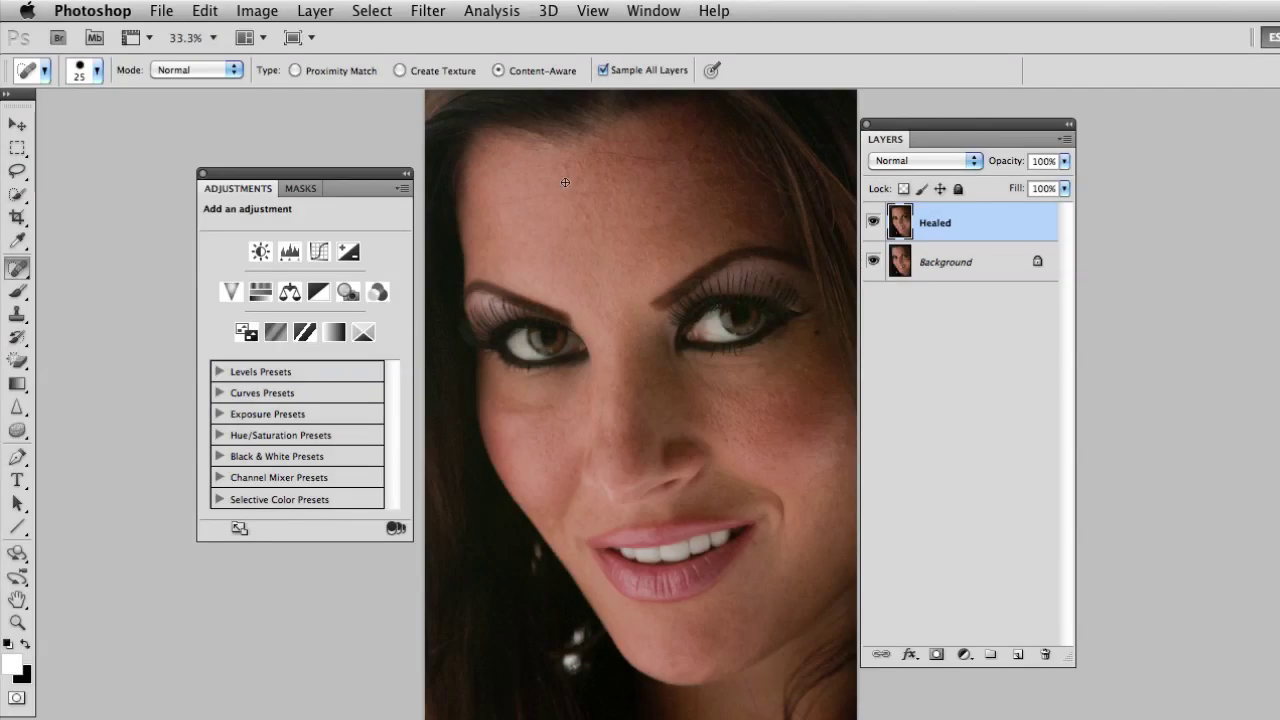
drag(565, 183, 578, 258)
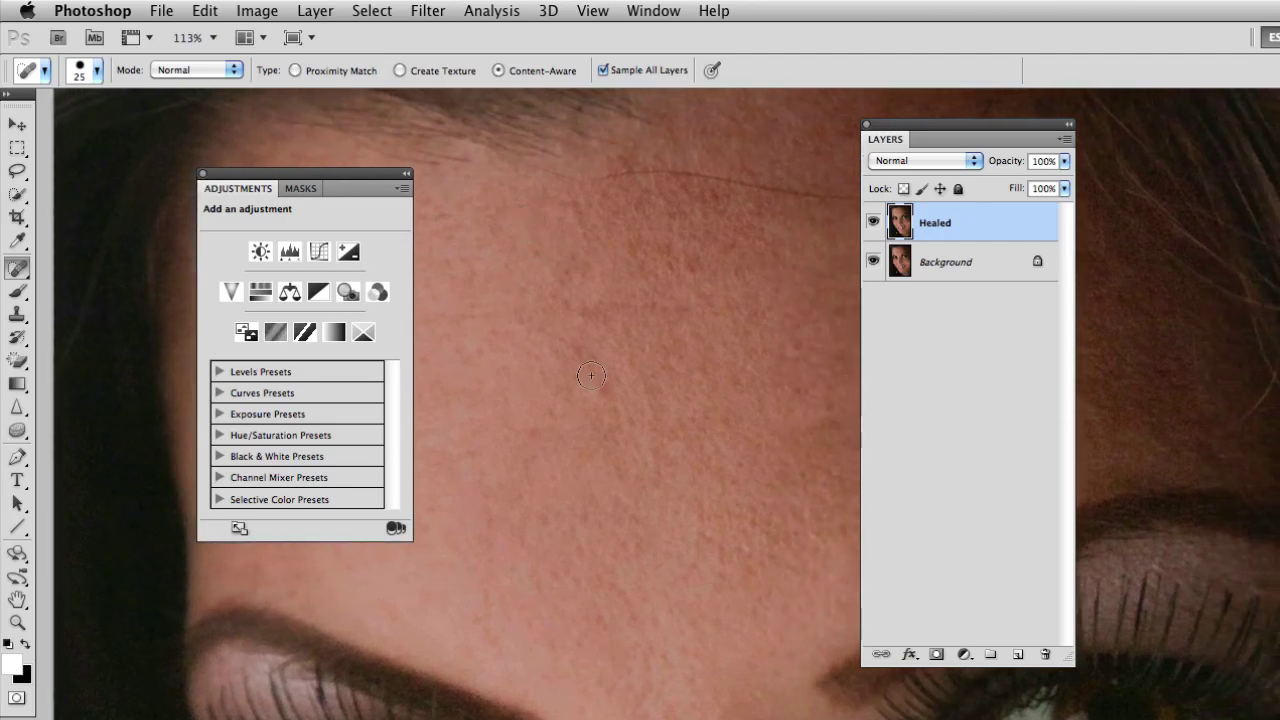
mouse_move(662, 245)
mouse_down()
mouse_move(546, 323)
mouse_move(523, 323)
mouse_up()
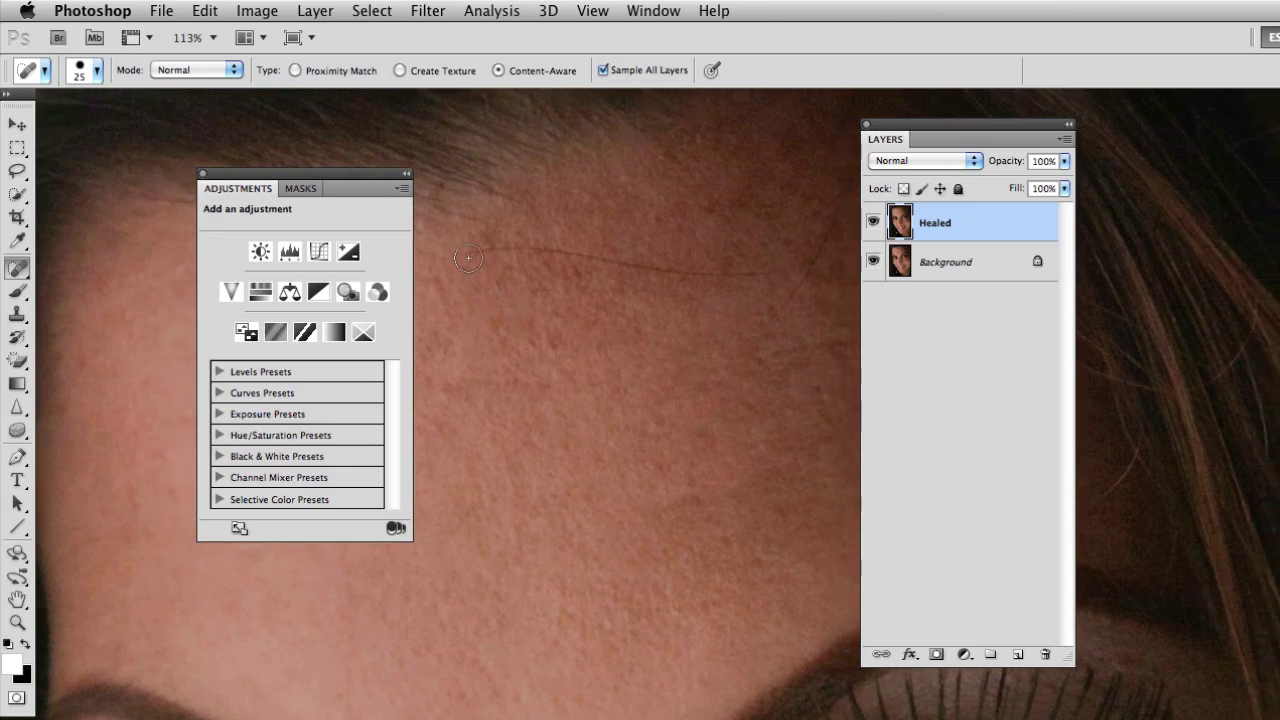
drag(460, 257, 767, 271)
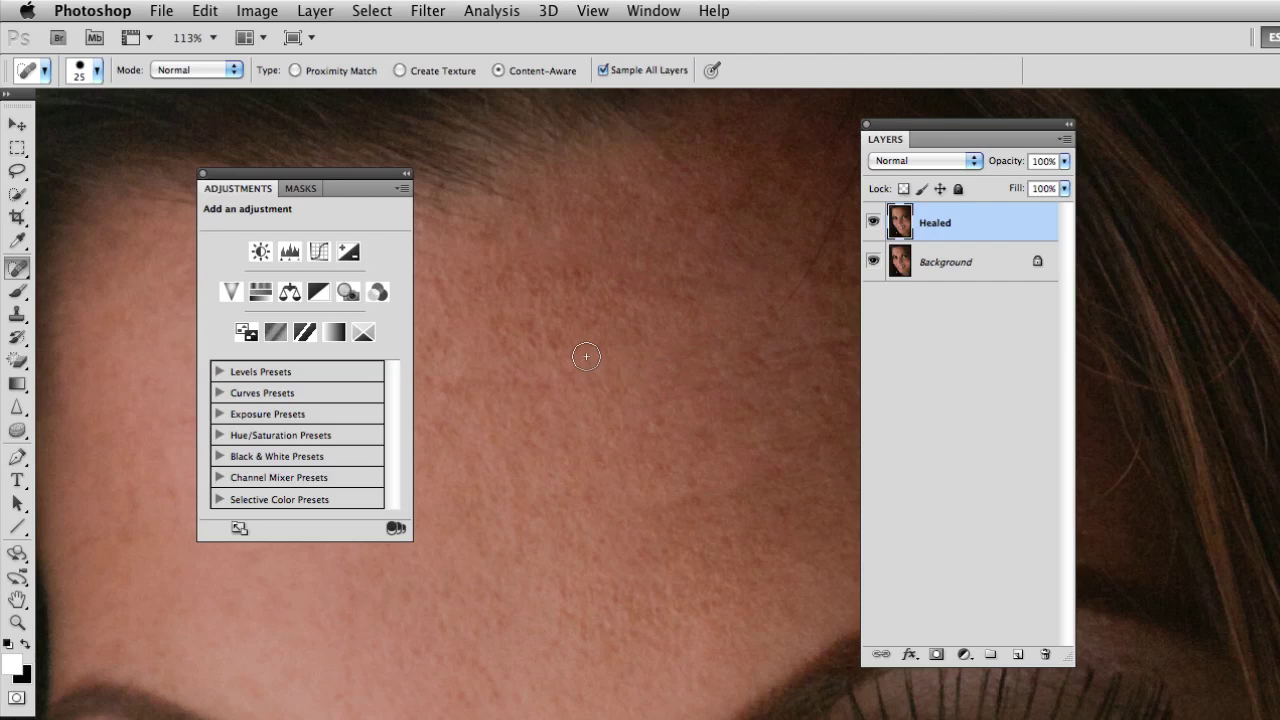
drag(602, 460, 509, 460)
drag(634, 352, 632, 203)
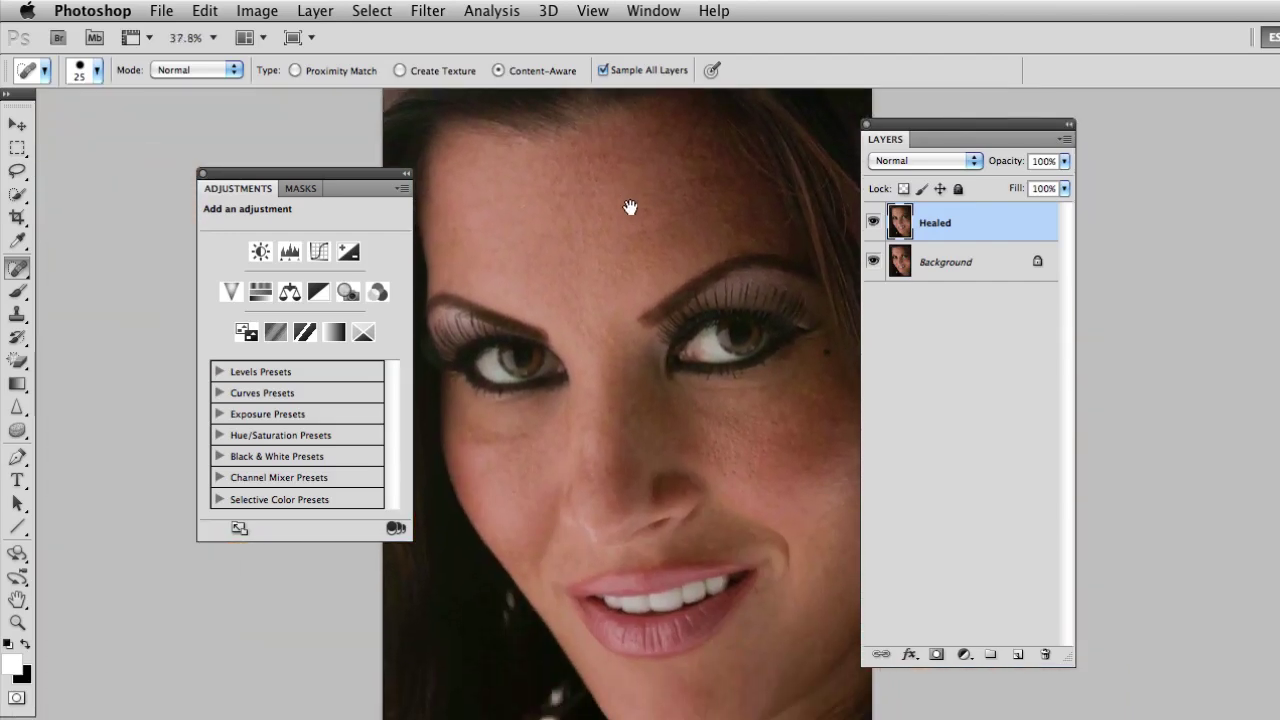
- Compare the portrait with and without the Healed layer, and merge that layer down into the Background
click(873, 222)
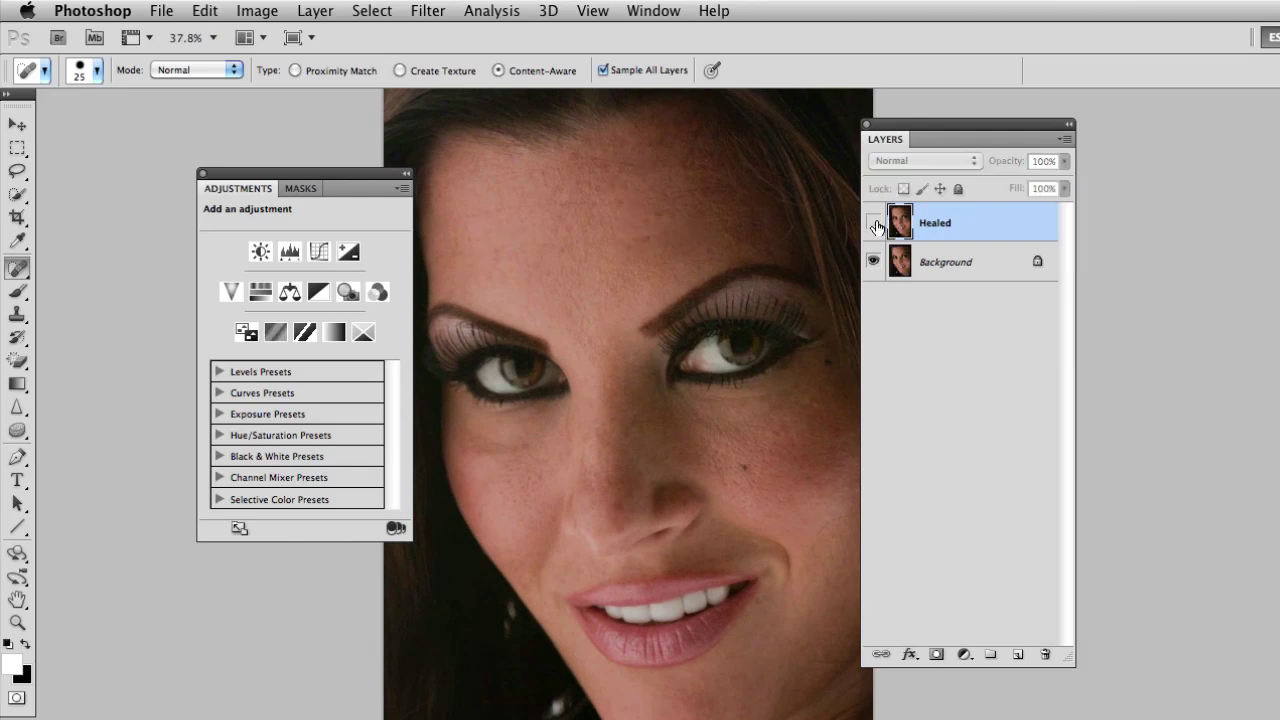
click(874, 223)
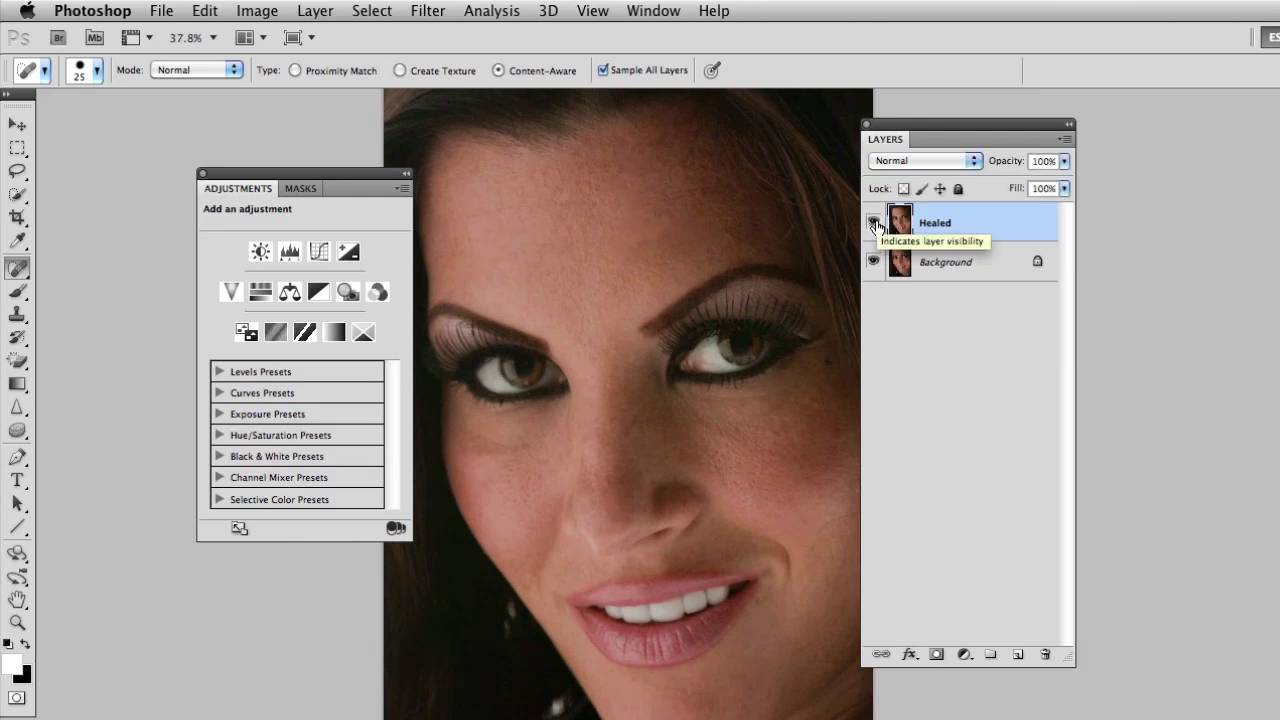
click(874, 223)
click(874, 224)
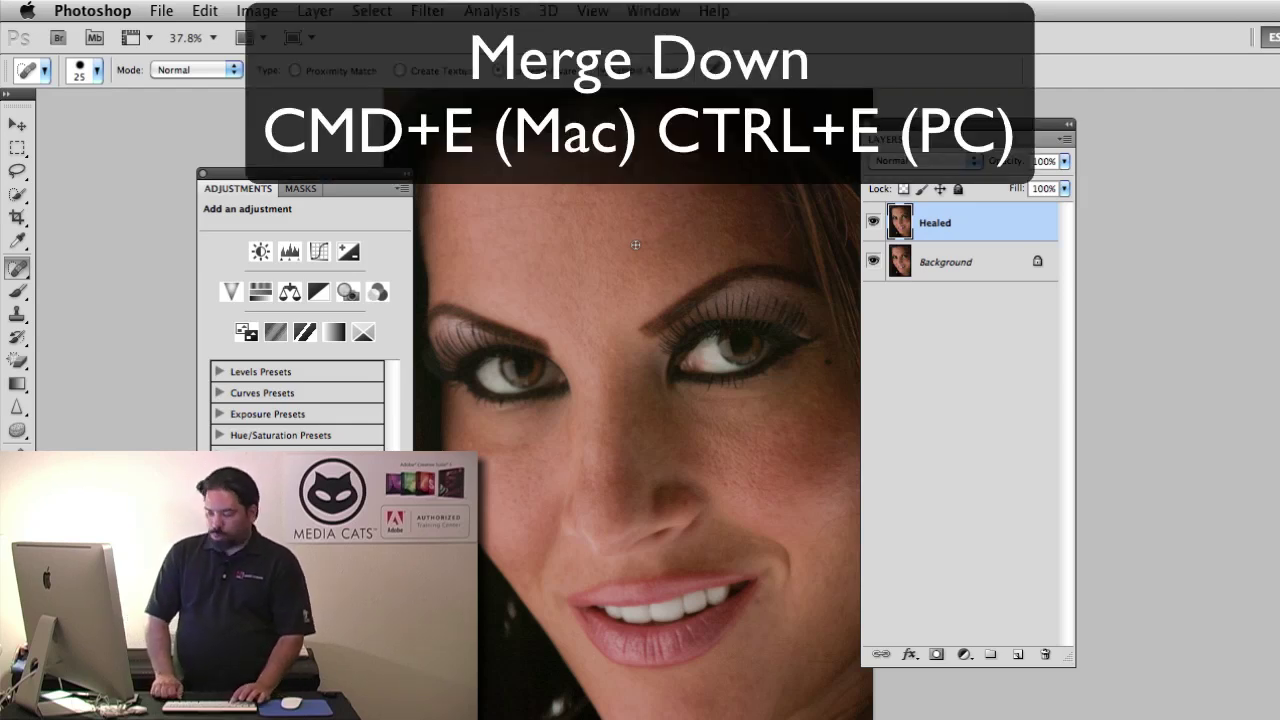
key(super+e)
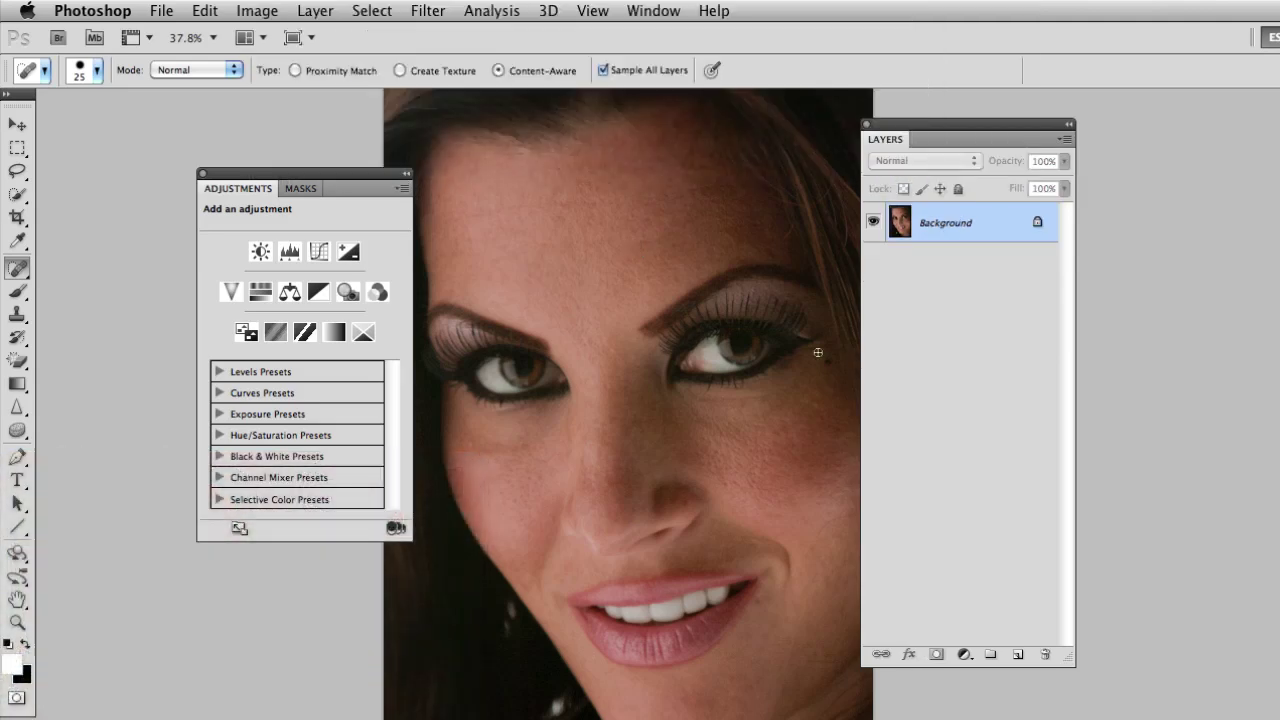
- Add a Levels adjustment layer above the Background with midtones at 1.03 and the white input level at 209
drag(612, 392, 610, 346)
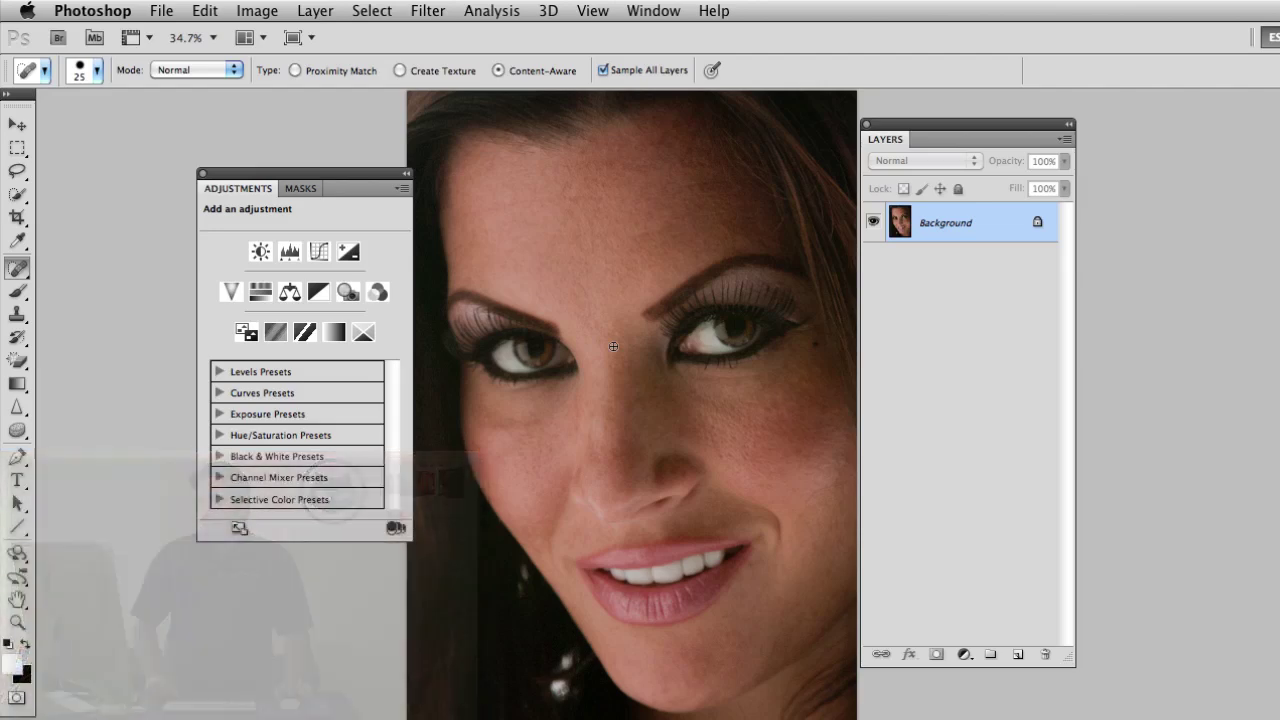
click(289, 252)
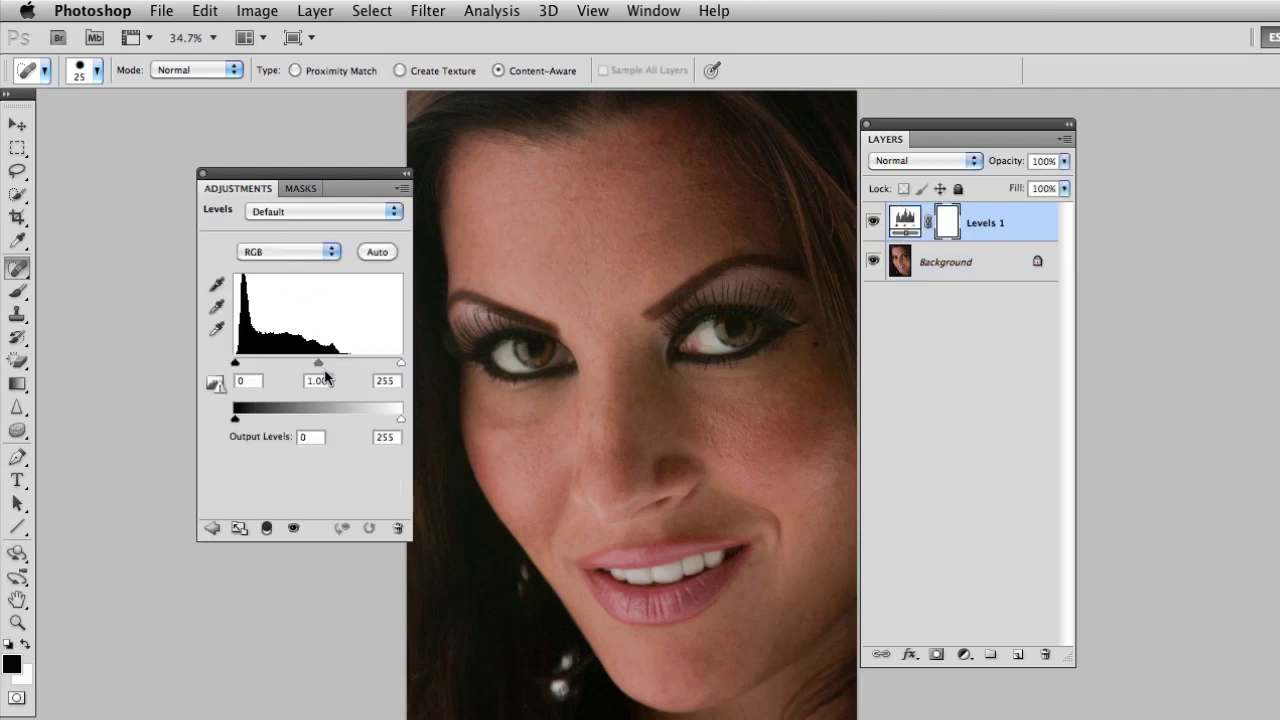
drag(401, 363, 303, 367)
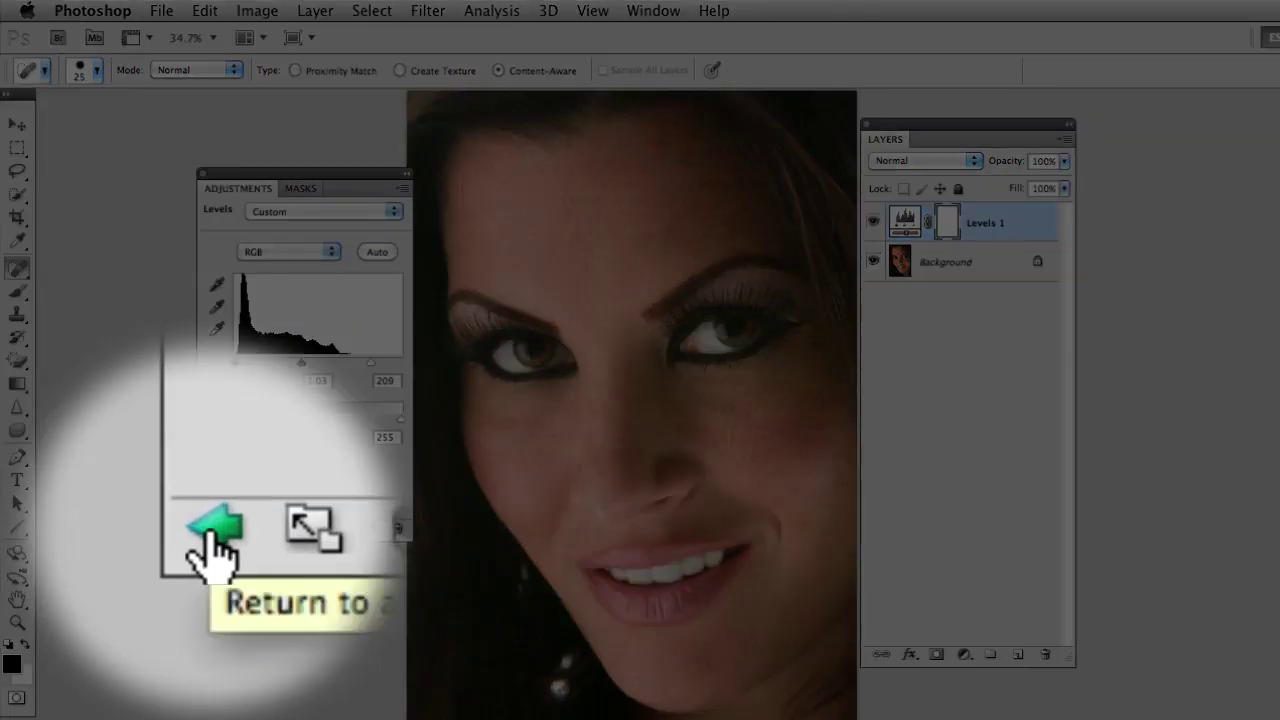
- Add a Curves adjustment layer and lower the curve's white endpoint to output 61 at input 255
click(211, 528)
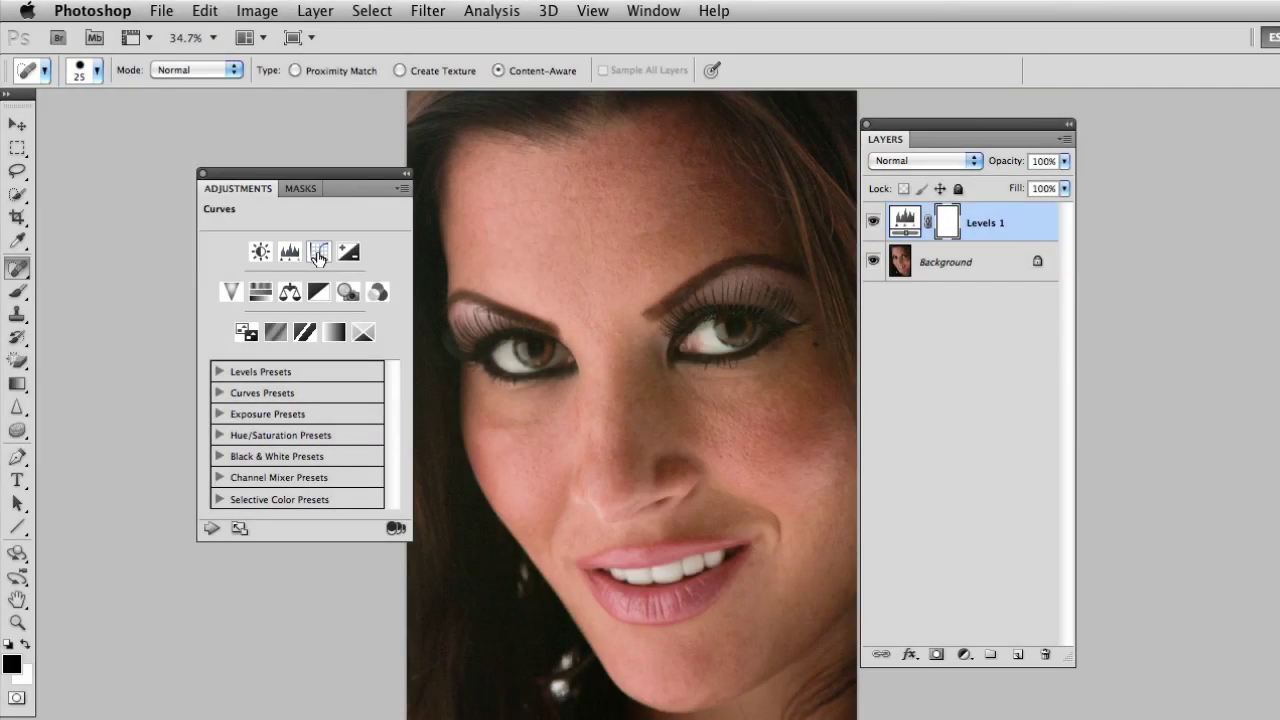
click(318, 253)
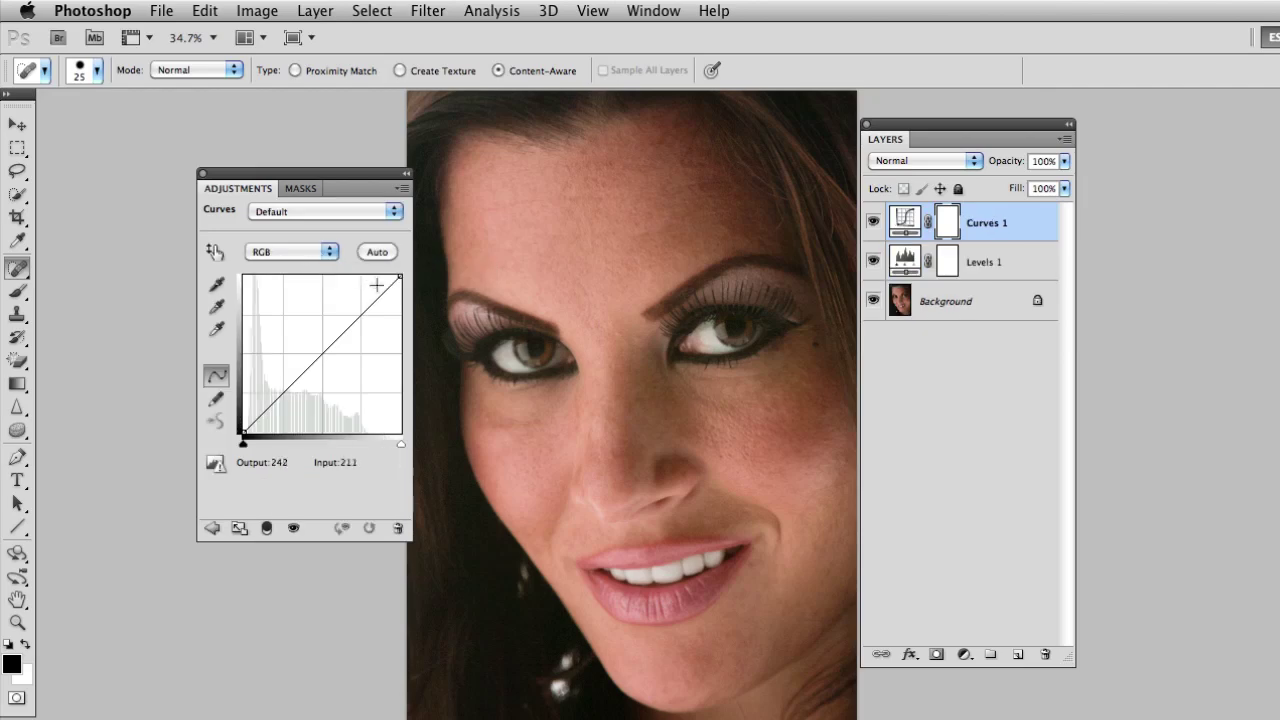
drag(398, 278, 400, 394)
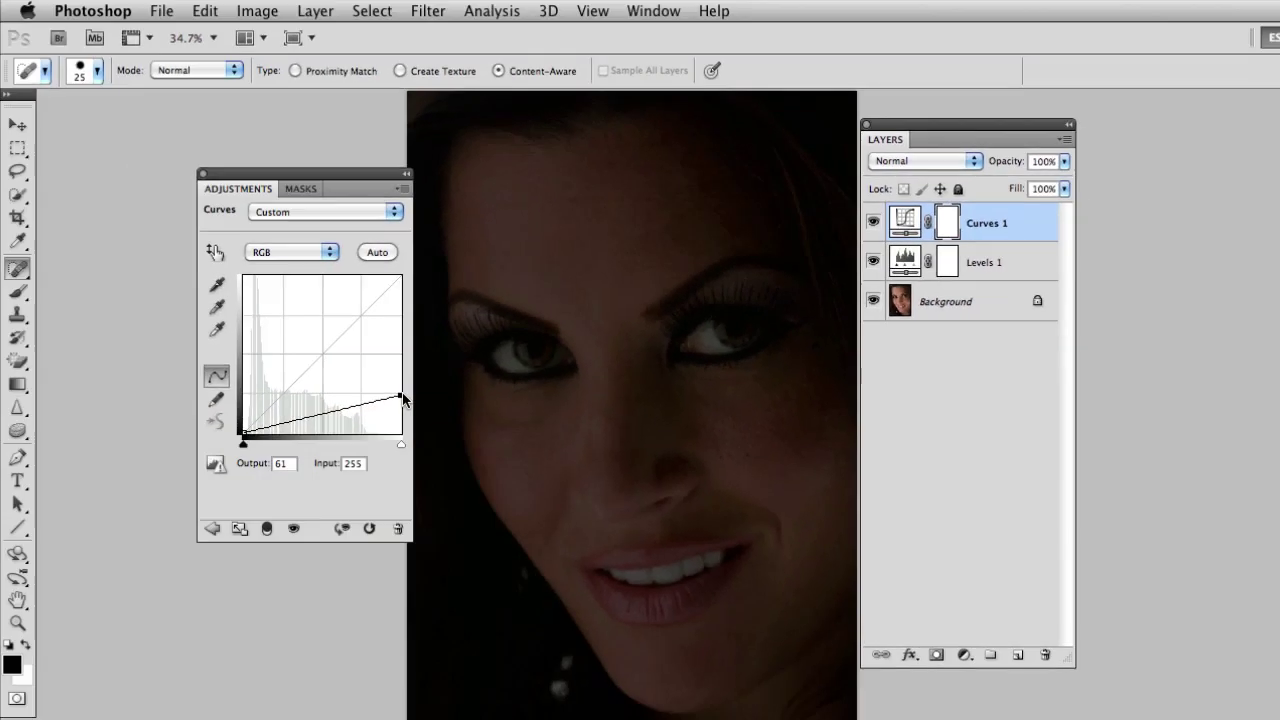
- Paint black down the middle of the face on the Curves mask with an 800 px brush at 100% opacity
key(b)
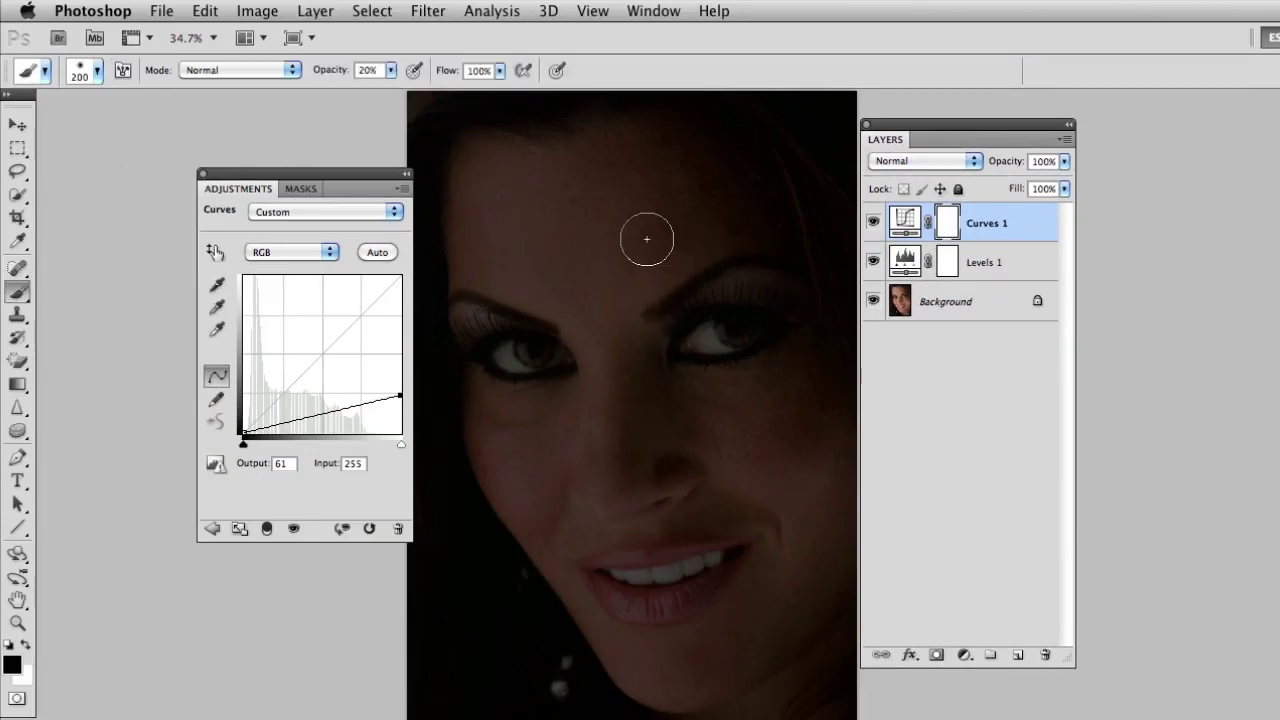
key(bracketright)
key(bracketright)
key(bracketright)
key(bracketright)
key(bracketright)
key(bracketright)
key(bracketright)
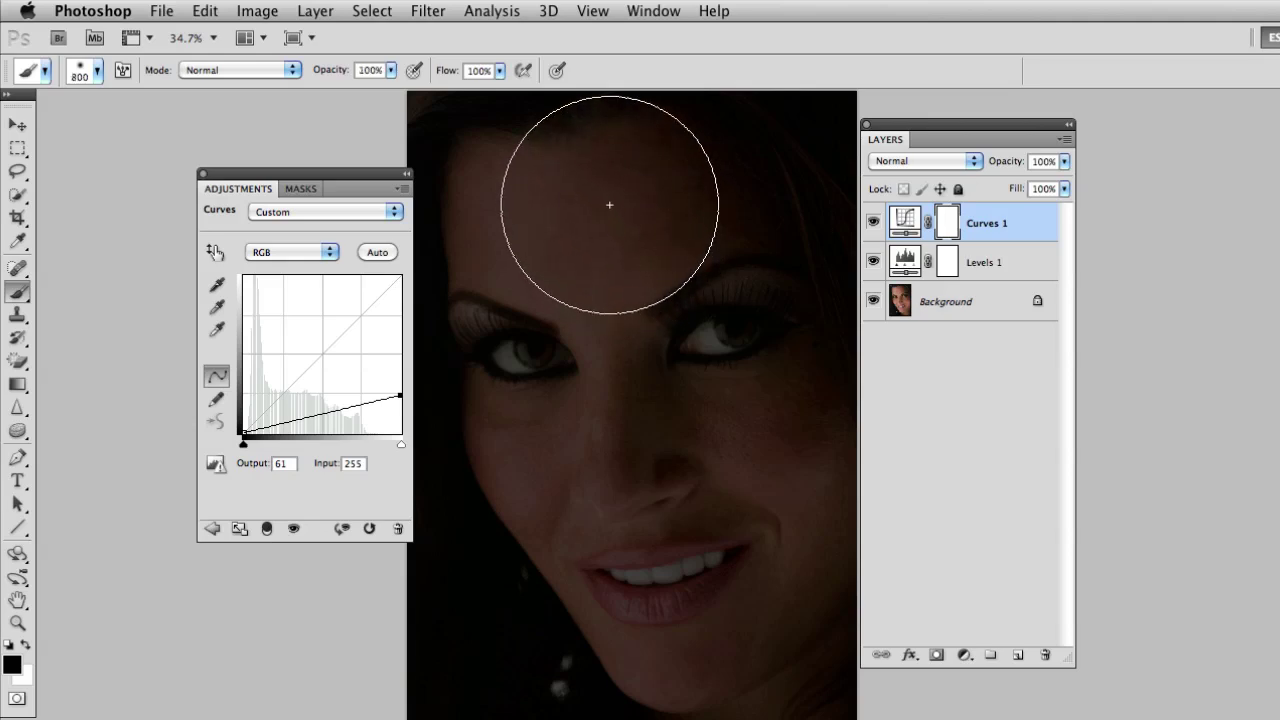
mouse_move(620, 206)
mouse_down()
mouse_move(663, 267)
mouse_move(693, 436)
mouse_move(691, 623)
mouse_up()
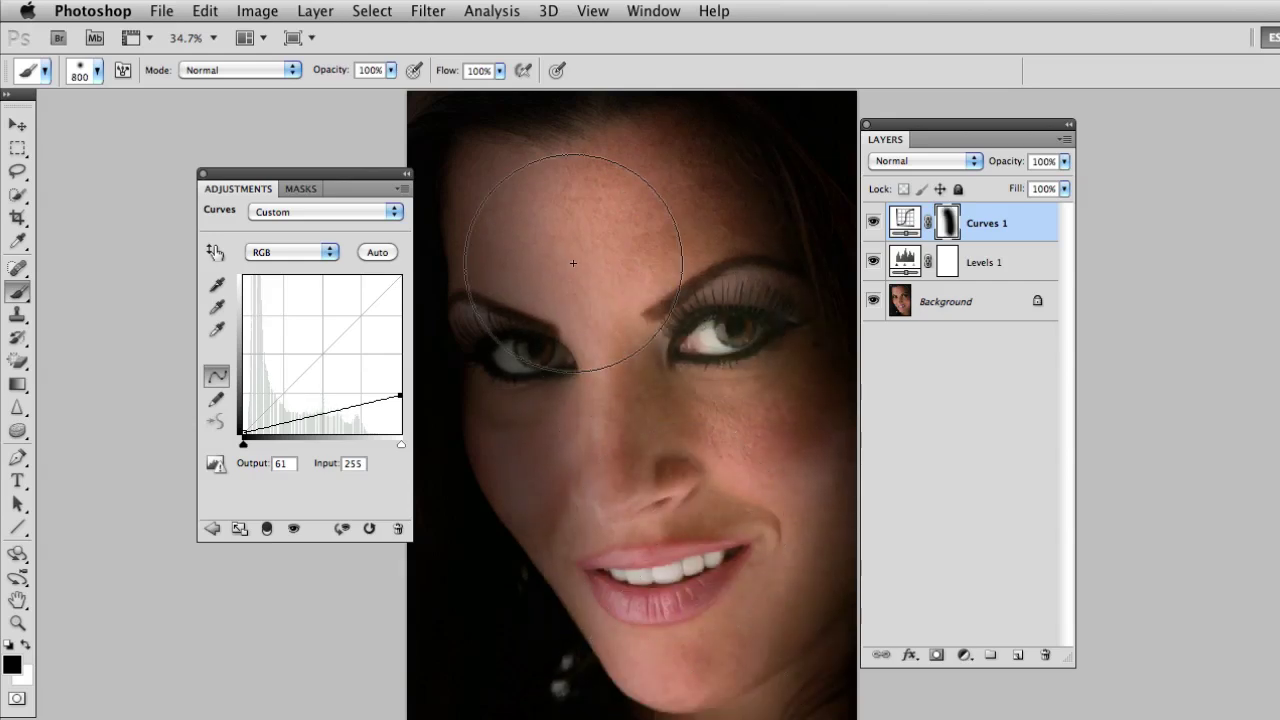
- Partly lighten the left side of the face by painting black on the Curves mask with a large brush at 20% opacity
key(bracketleft)
key(bracketleft)
key(bracketleft)
key(bracketleft)
key(bracketleft)
key(bracketleft)
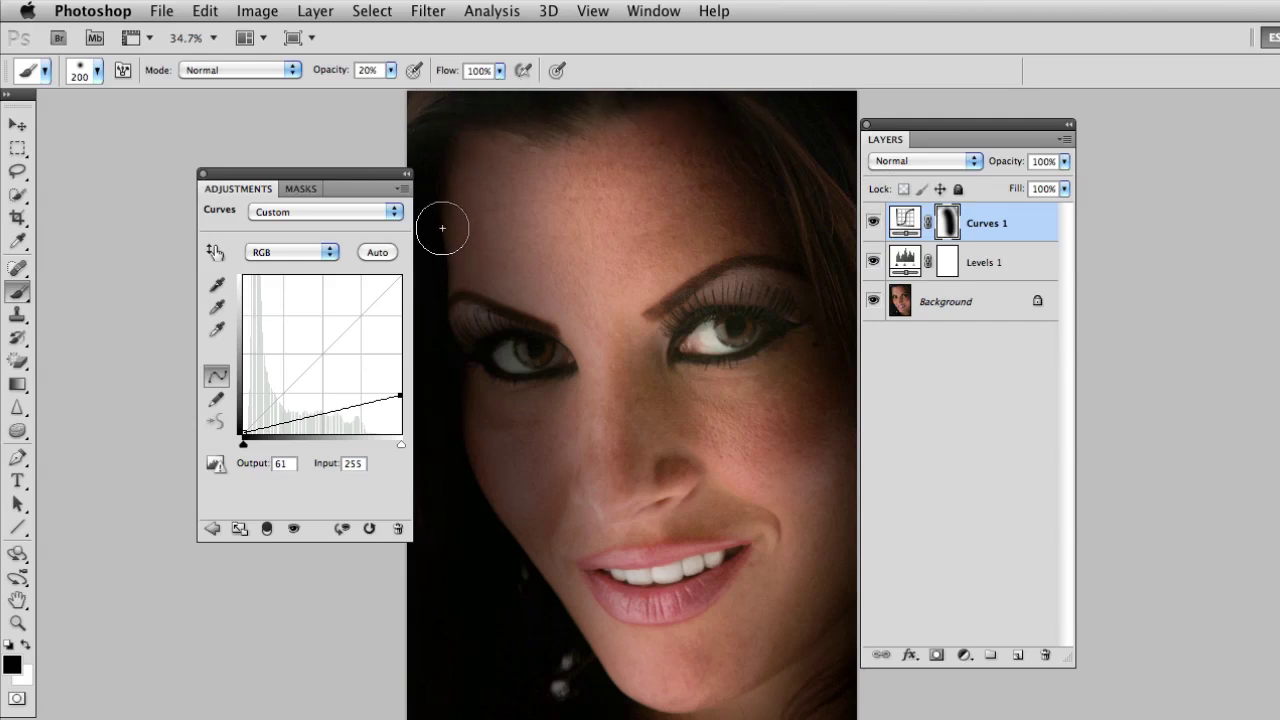
key(bracketright)
key(bracketright)
key(bracketright)
key(bracketright)
key(bracketright)
click(513, 180)
mouse_move(513, 180)
mouse_down()
mouse_move(499, 272)
mouse_move(595, 626)
mouse_move(576, 205)
mouse_move(531, 198)
mouse_move(559, 540)
mouse_move(583, 591)
mouse_move(518, 436)
mouse_move(571, 600)
mouse_up()
- Paint softly over the hair beside the left cheek with a 300 px brush at 20% opacity, and compare with Curves 1 hidden
key(bracketleft)
key(bracketleft)
key(bracketleft)
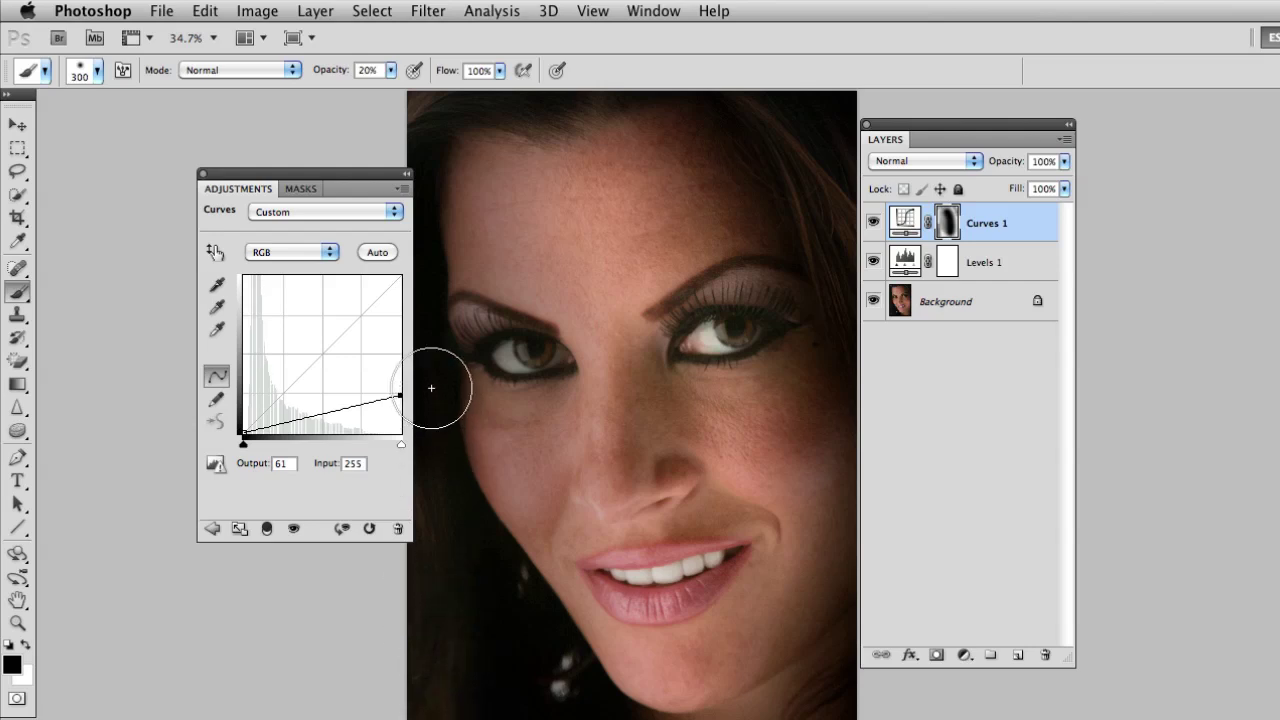
drag(451, 423, 484, 421)
mouse_move(455, 348)
mouse_down()
mouse_move(429, 514)
mouse_move(443, 206)
mouse_move(457, 671)
mouse_up()
mouse_move(617, 582)
mouse_down()
mouse_move(537, 577)
mouse_move(598, 578)
mouse_up()
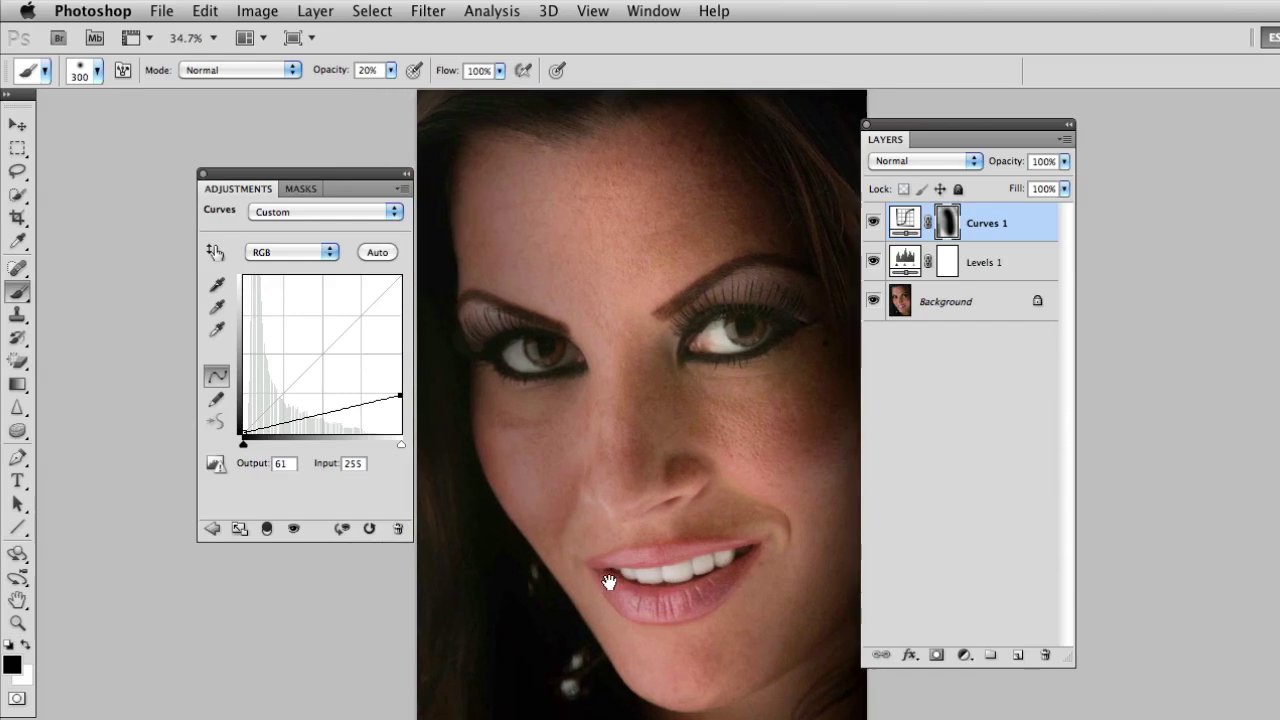
click(873, 222)
click(873, 222)
- Inspect the Curves 1 mask, paint the face area black on it with a 700 px brush at 100% opacity, and compare the effect
key(bracketright)
key(bracketright)
key(bracketright)
key(bracketright)
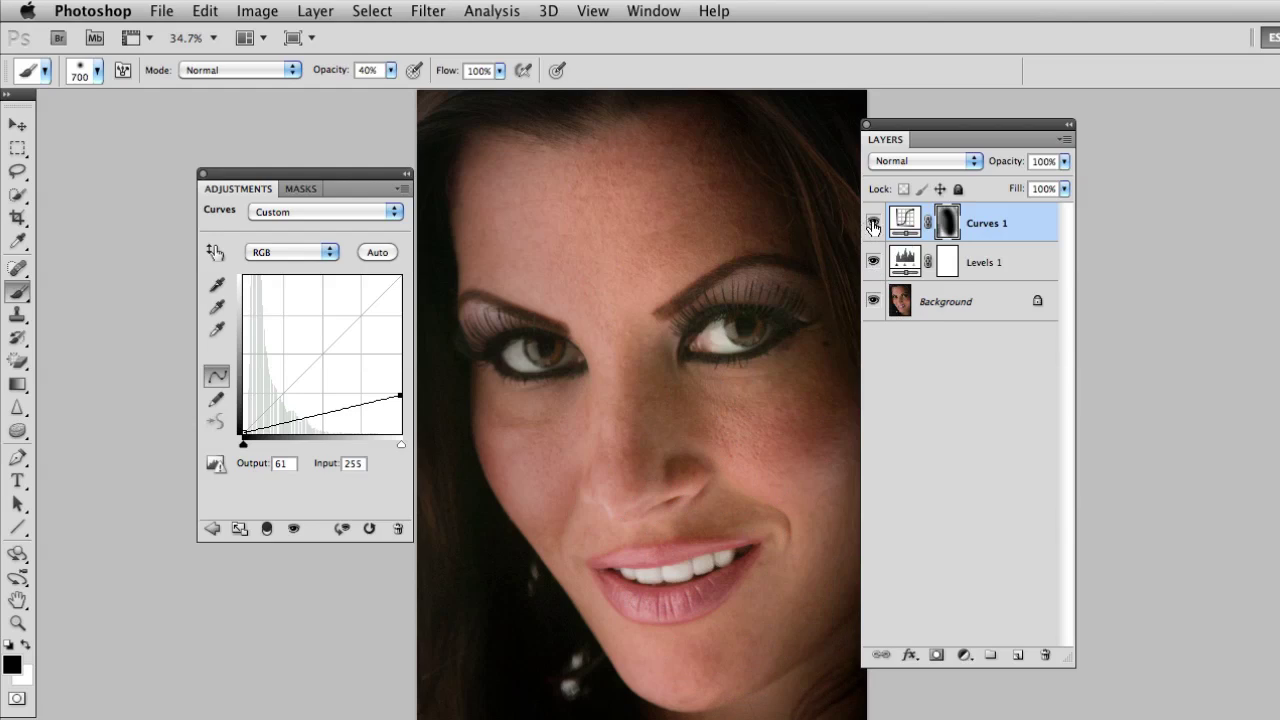
alt+click(947, 222)
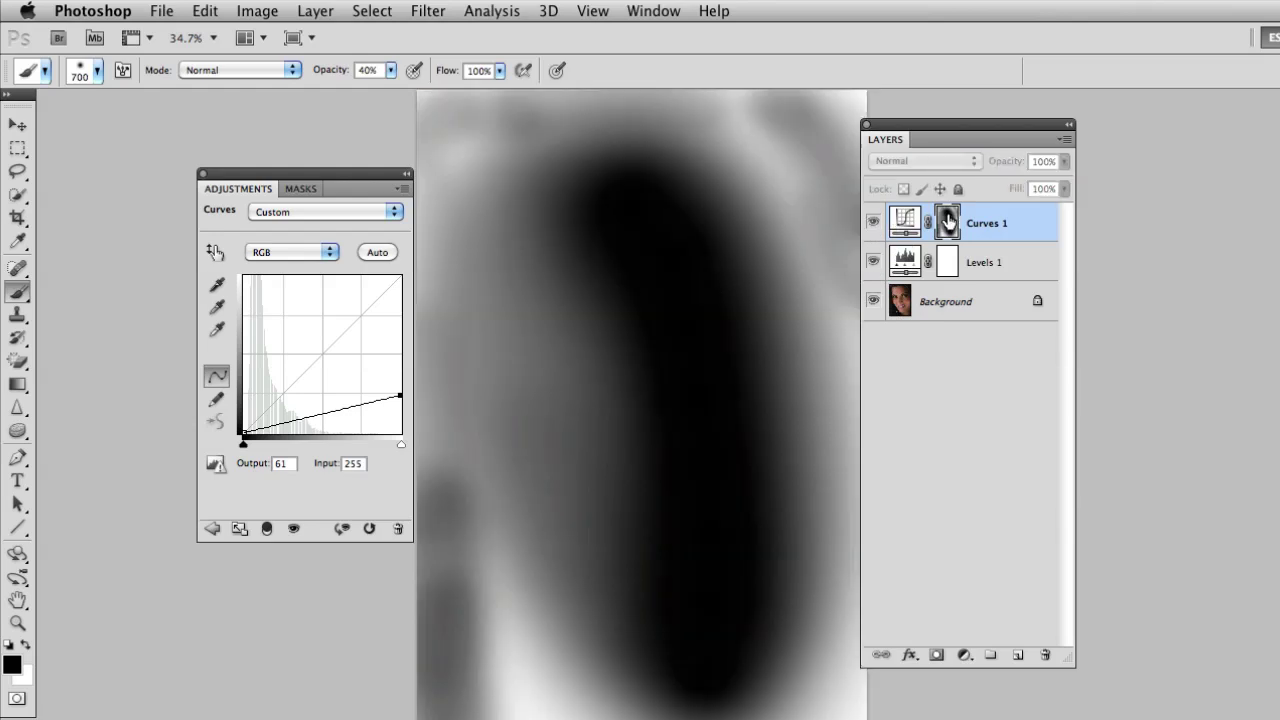
alt+click(947, 222)
key(0)
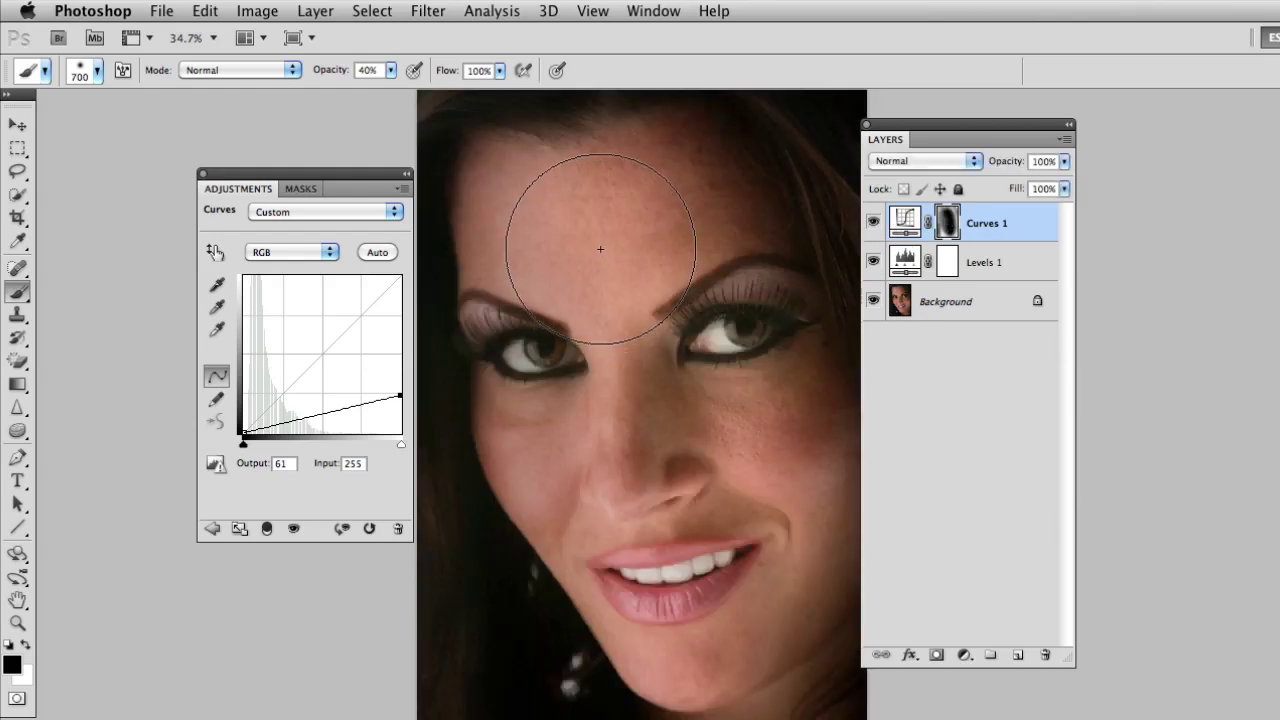
mouse_move(597, 253)
mouse_down()
mouse_move(537, 300)
mouse_move(651, 514)
mouse_up()
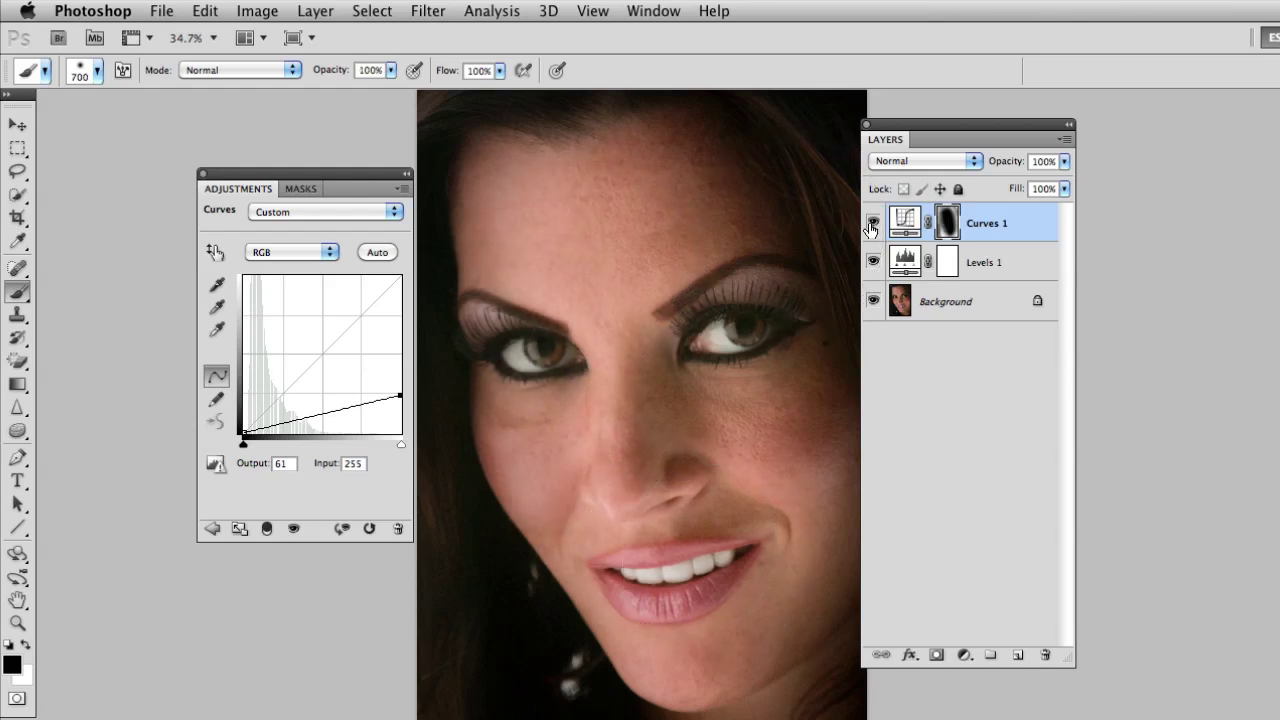
click(872, 224)
click(872, 224)
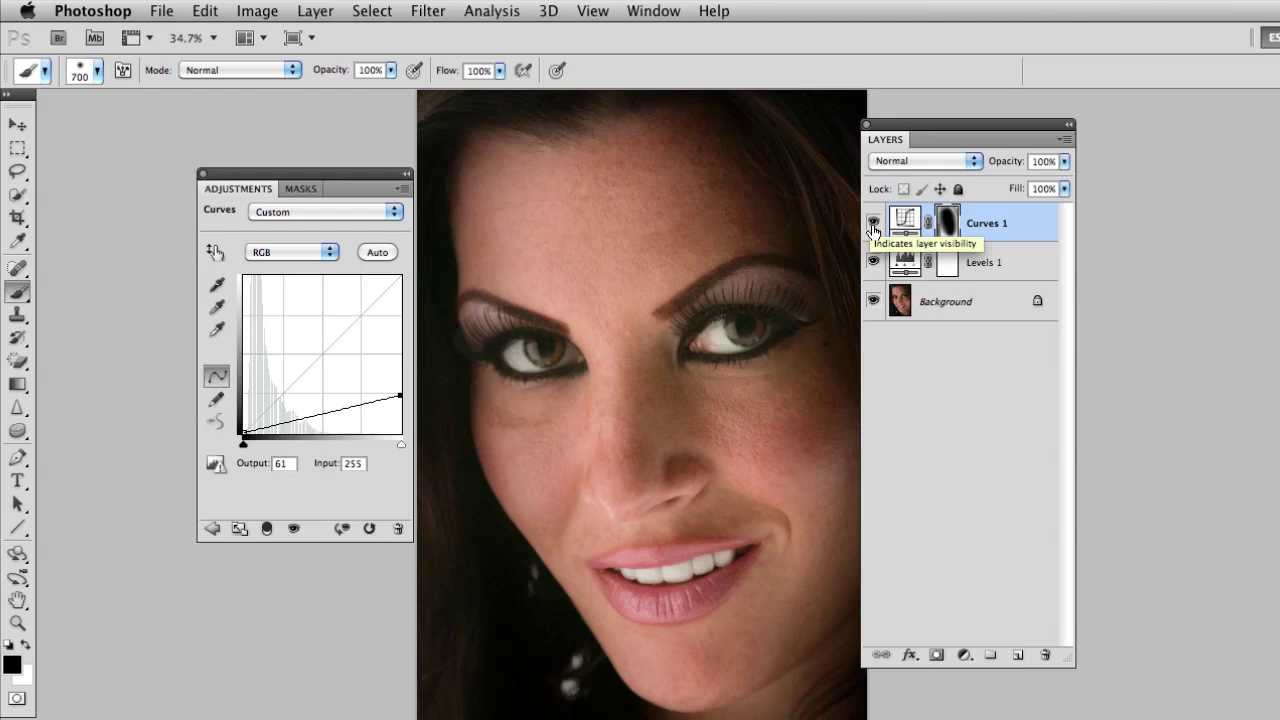
- Patch out the bright earring spots in the dark hair on the Background layer with the Patch tool set to Source
drag(597, 600, 616, 403)
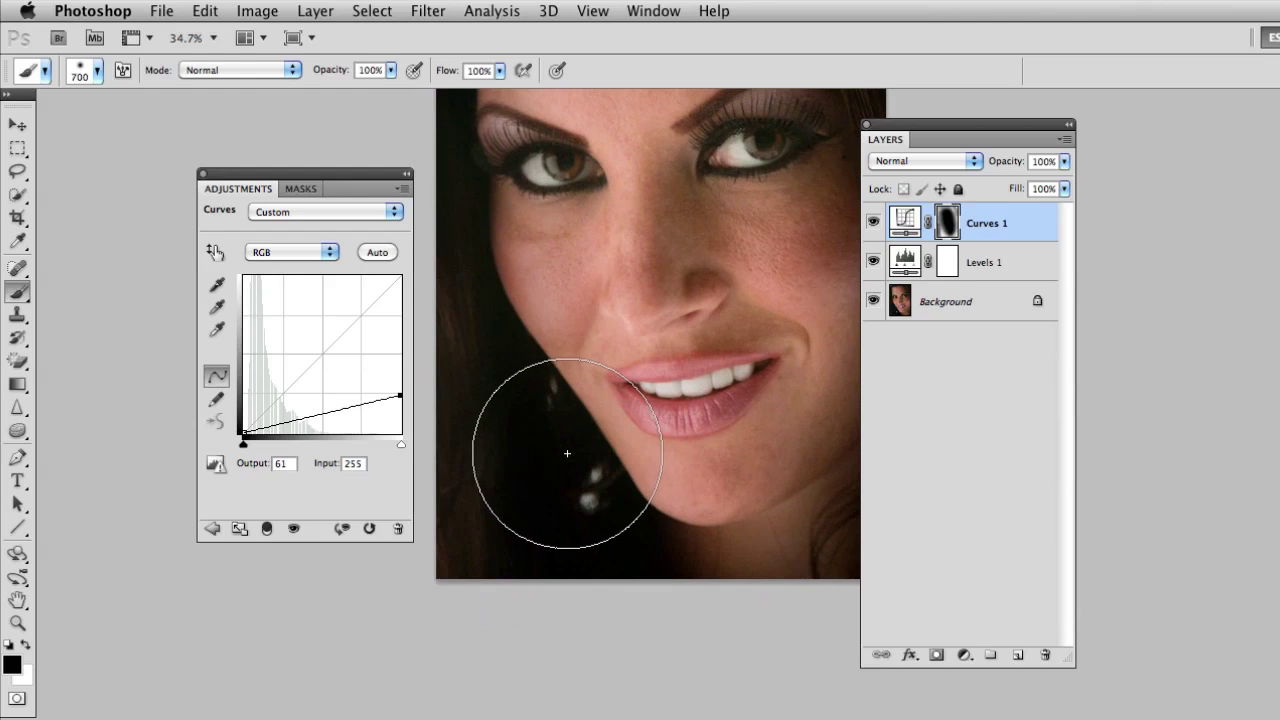
drag(566, 463, 611, 475)
drag(597, 472, 640, 437)
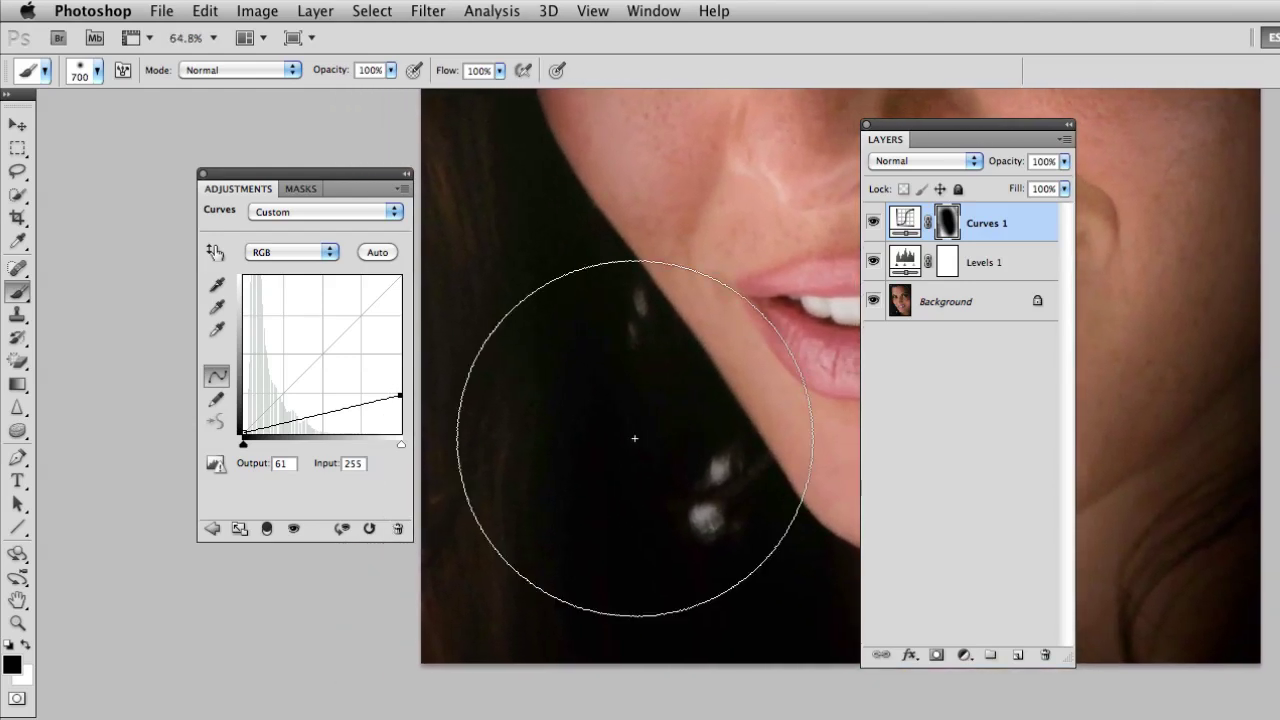
click(938, 308)
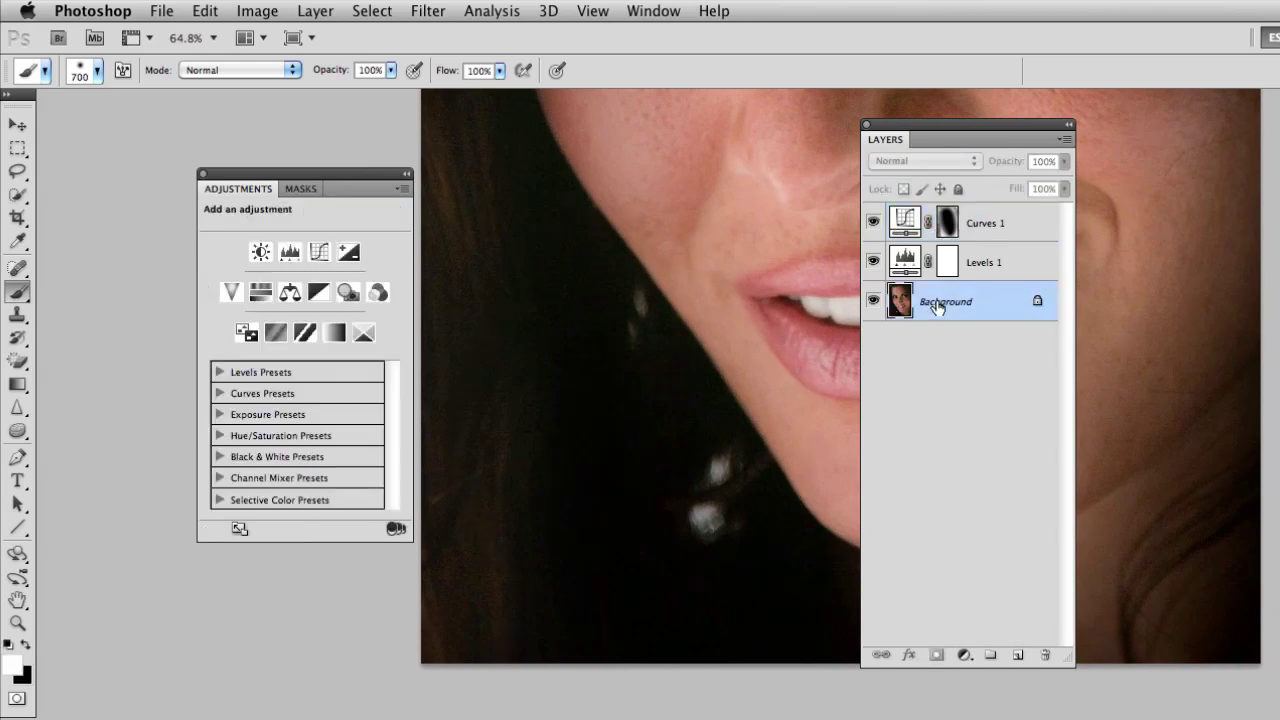
click(17, 268)
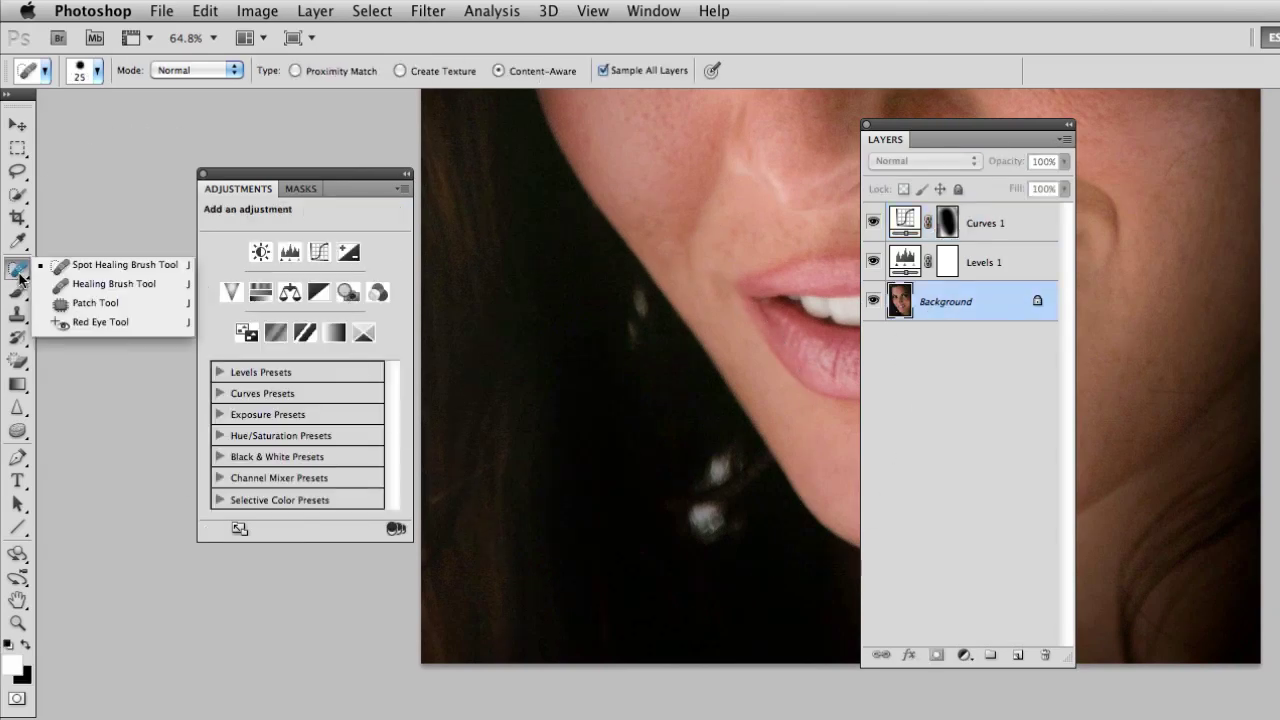
click(62, 303)
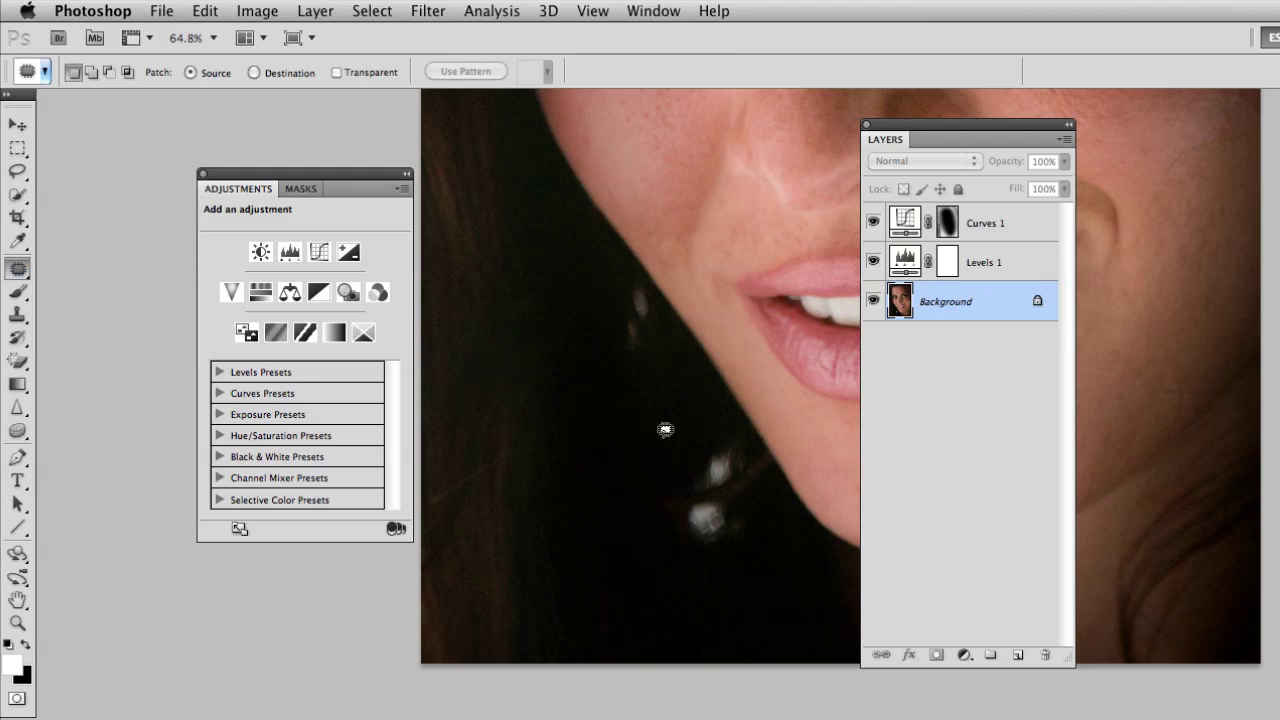
mouse_move(683, 437)
mouse_down()
mouse_move(657, 471)
mouse_move(658, 520)
mouse_move(684, 558)
mouse_move(738, 557)
mouse_move(766, 530)
mouse_move(763, 466)
mouse_move(740, 431)
mouse_move(683, 437)
mouse_up()
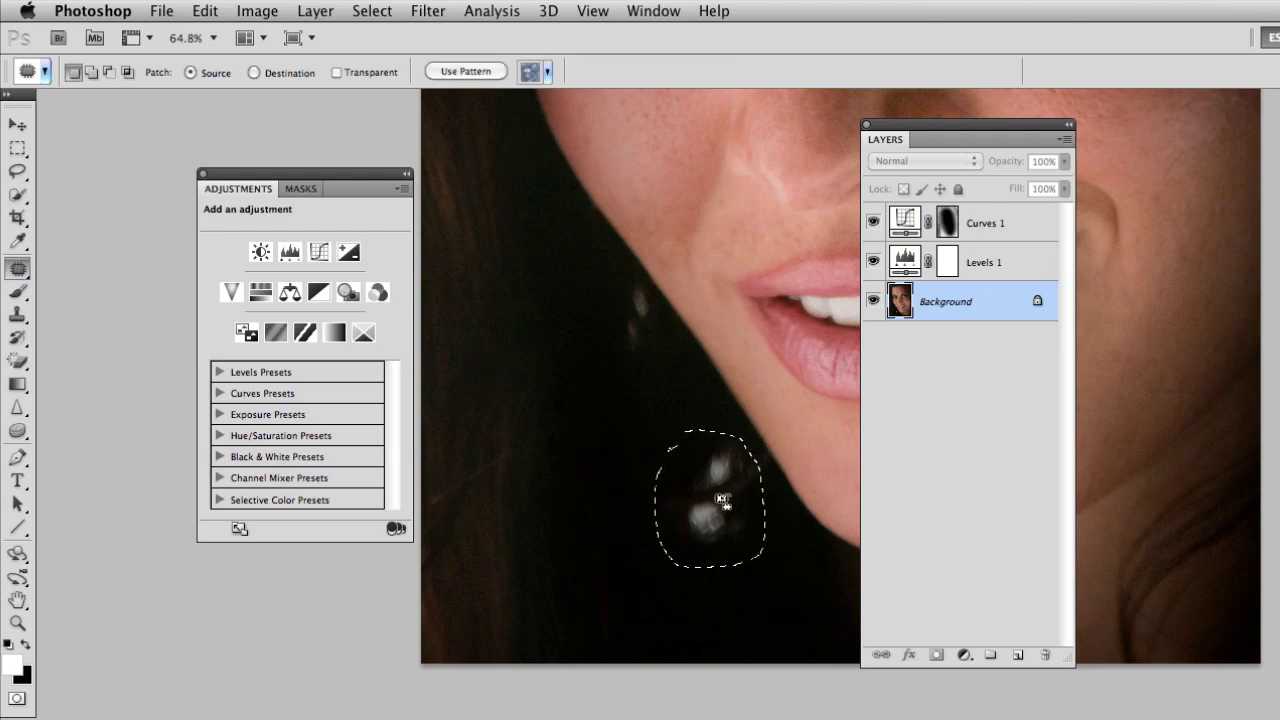
mouse_move(711, 509)
mouse_down()
mouse_move(604, 592)
mouse_move(606, 571)
mouse_up()
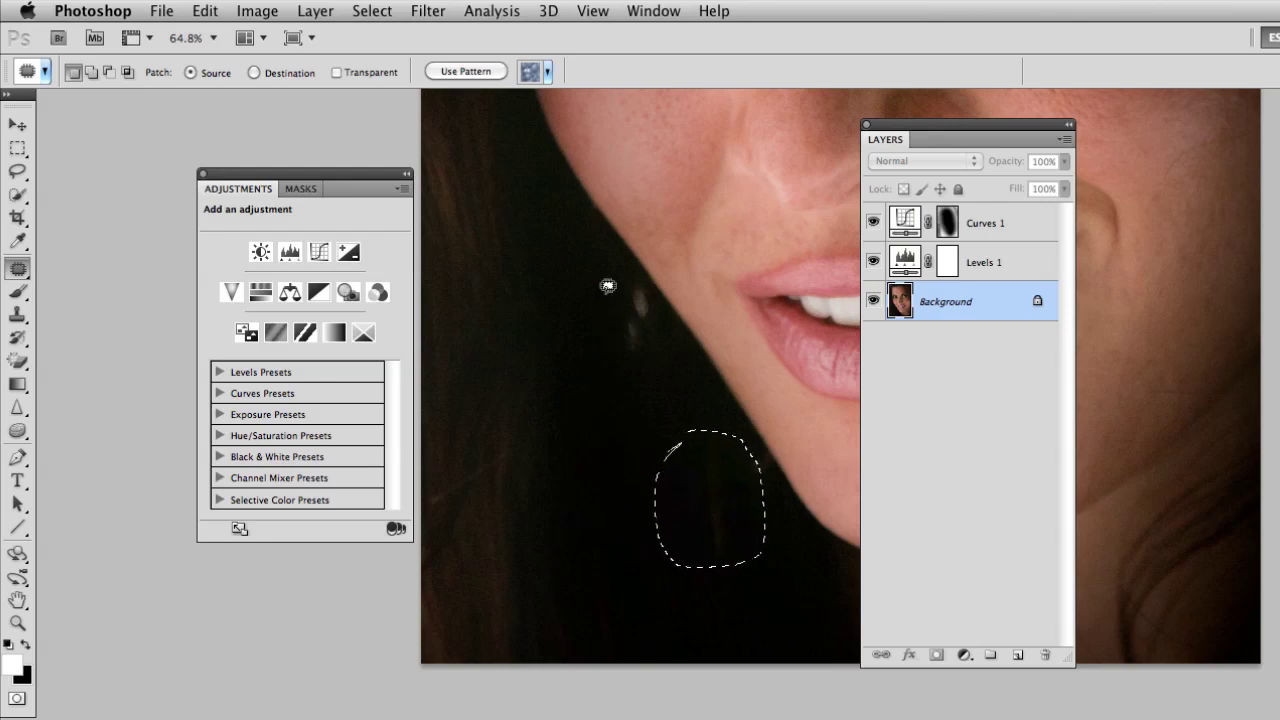
mouse_move(604, 295)
mouse_down()
mouse_move(635, 357)
mouse_move(656, 345)
mouse_move(655, 280)
mouse_move(603, 281)
mouse_move(609, 434)
mouse_up()
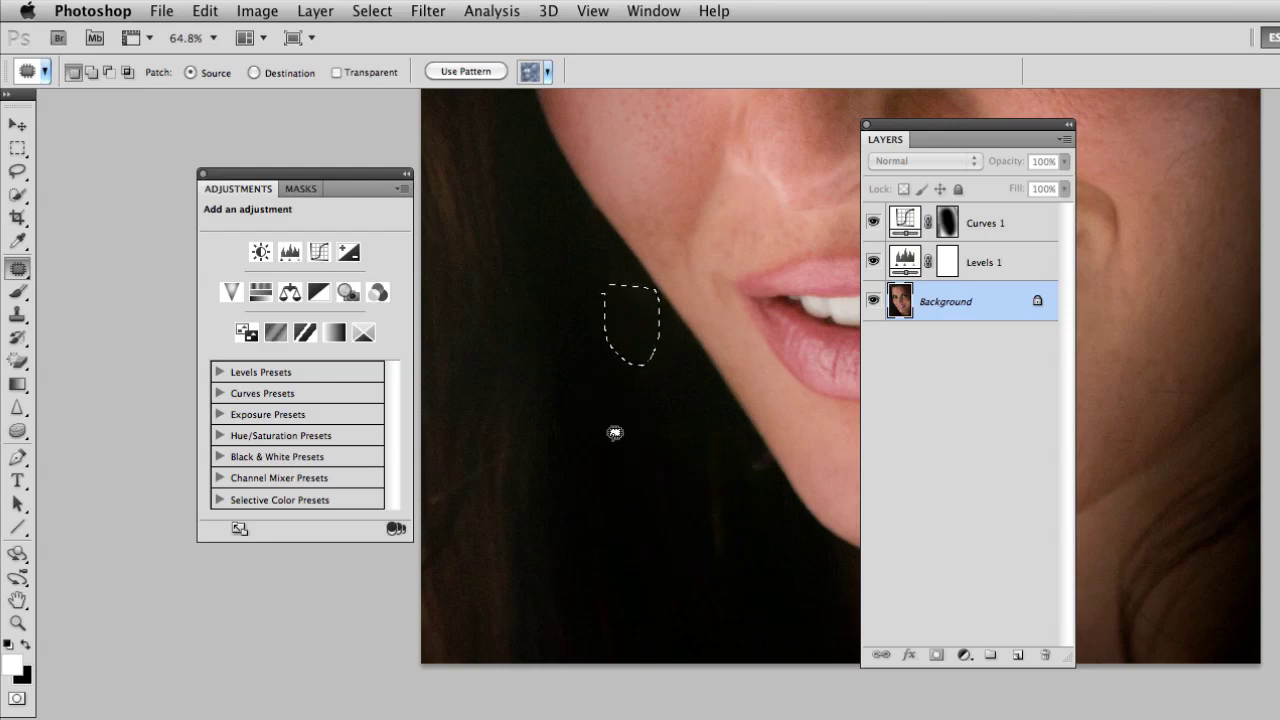
- Clear the patch selection from the dark hair and bring the whole portrait into view
click(613, 431)
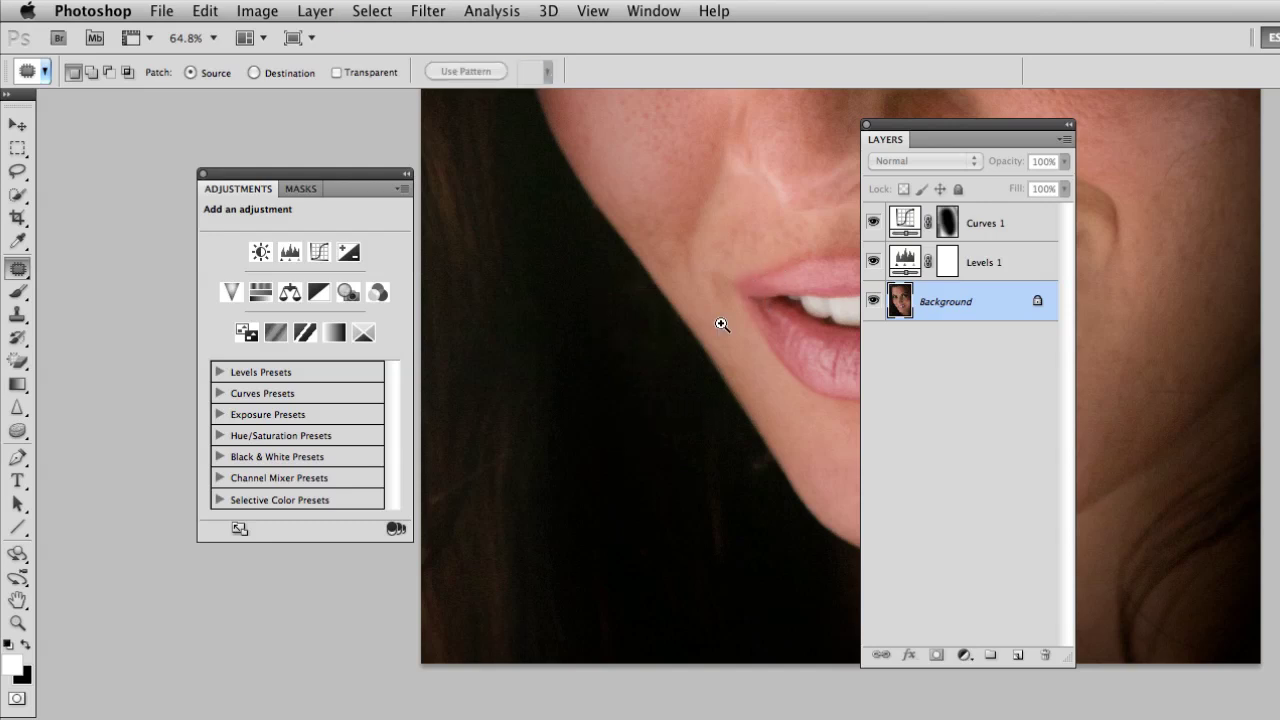
drag(722, 324, 643, 323)
drag(766, 194, 634, 340)
drag(630, 386, 643, 380)
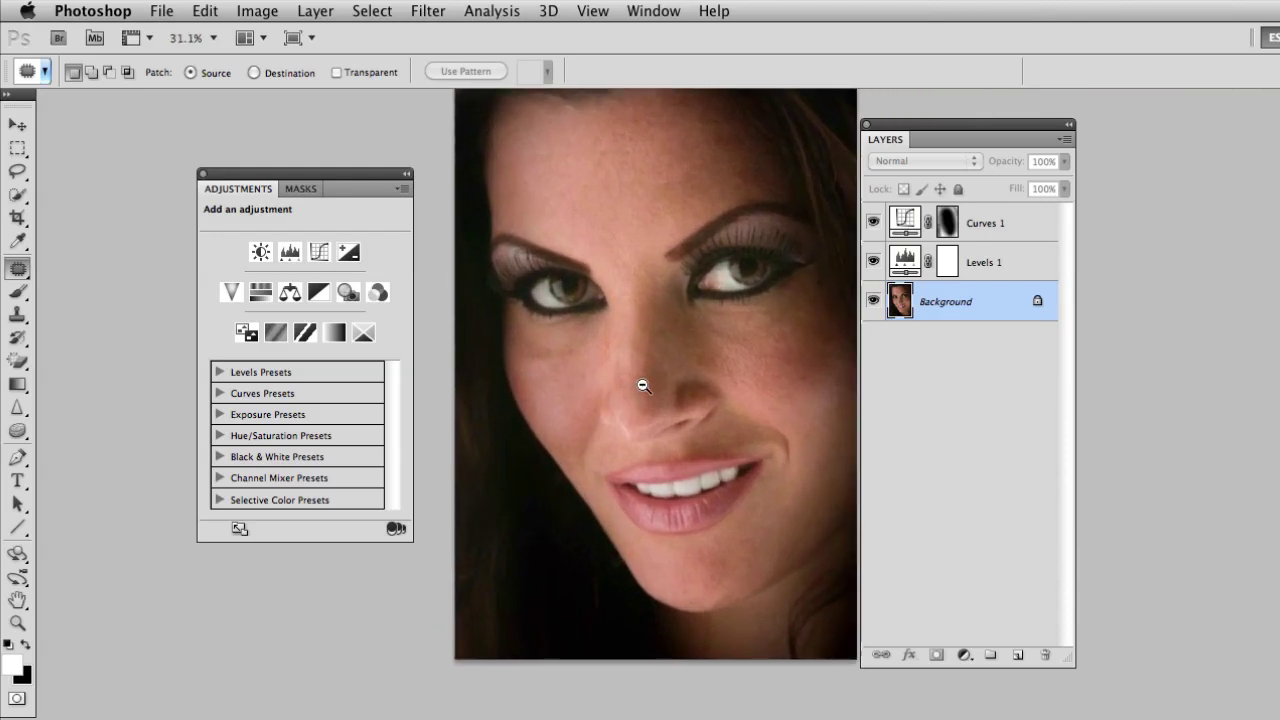
drag(649, 323, 624, 354)
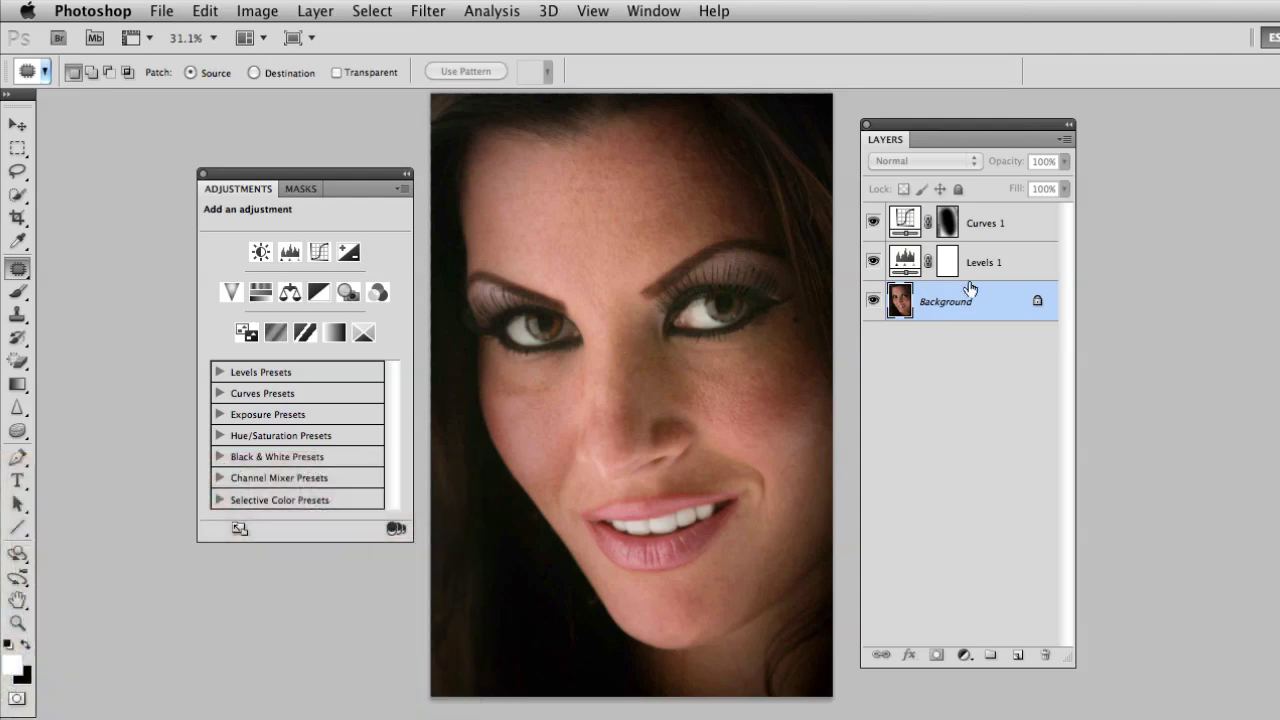
- Stamp all visible layers into a new layer above Curves 1 and name it Composite
click(994, 229)
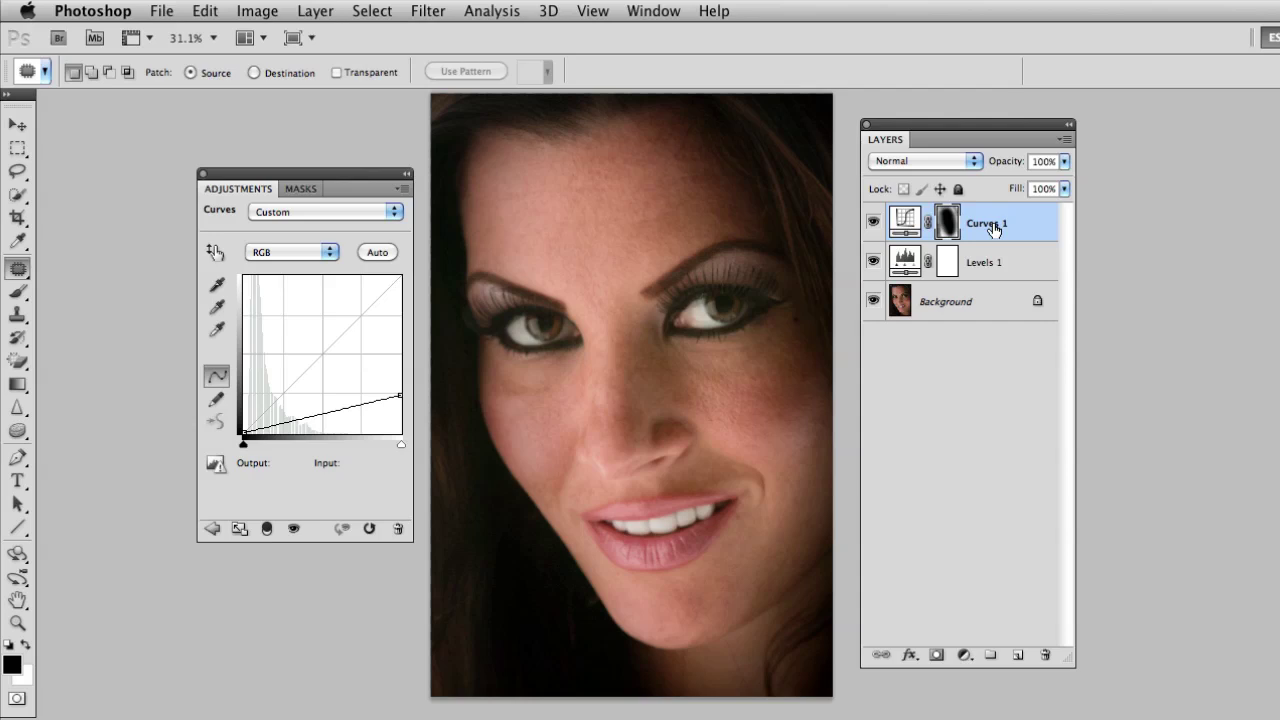
key(ctrl+alt+shift+e)
key(x)
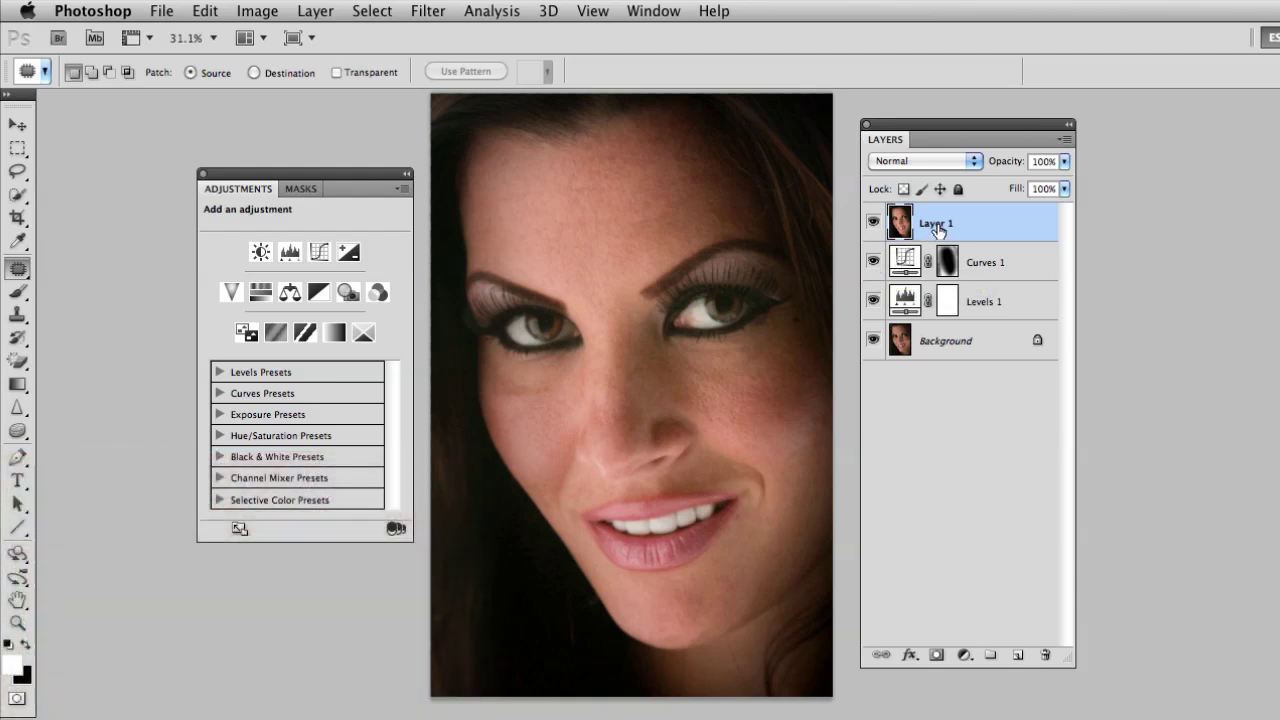
double_click(937, 226)
text(Composite)
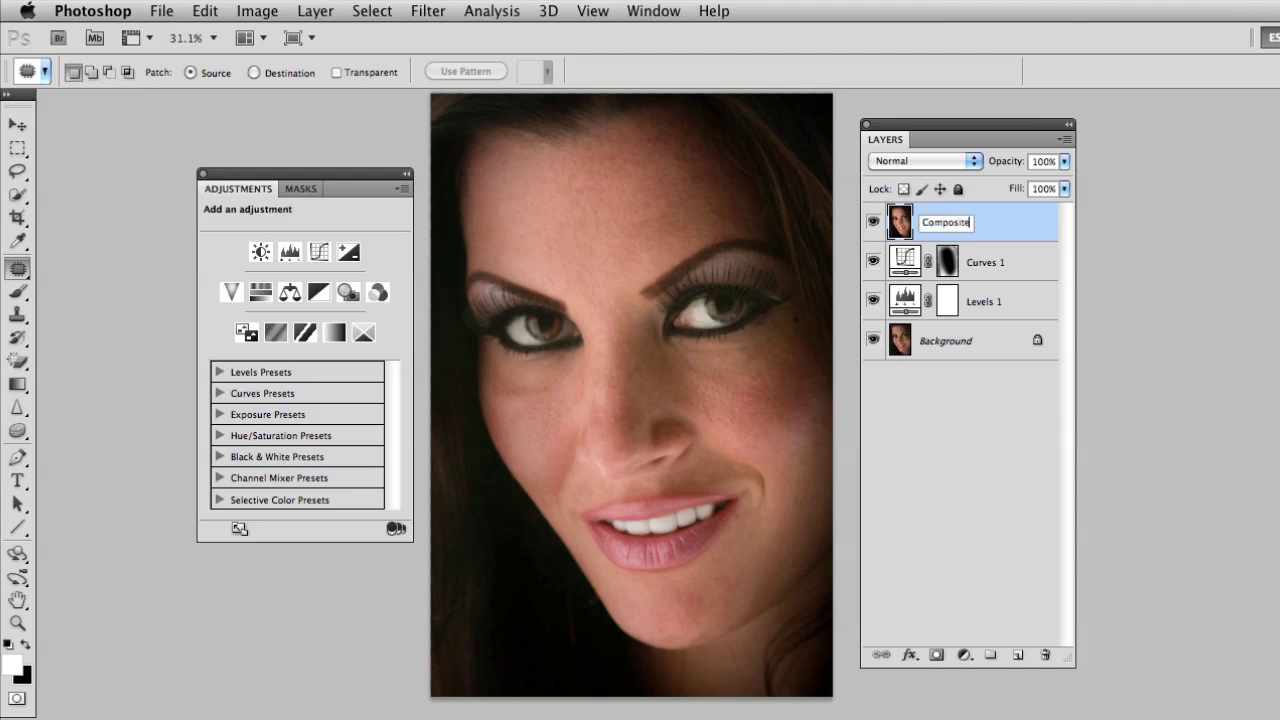
key(Return)
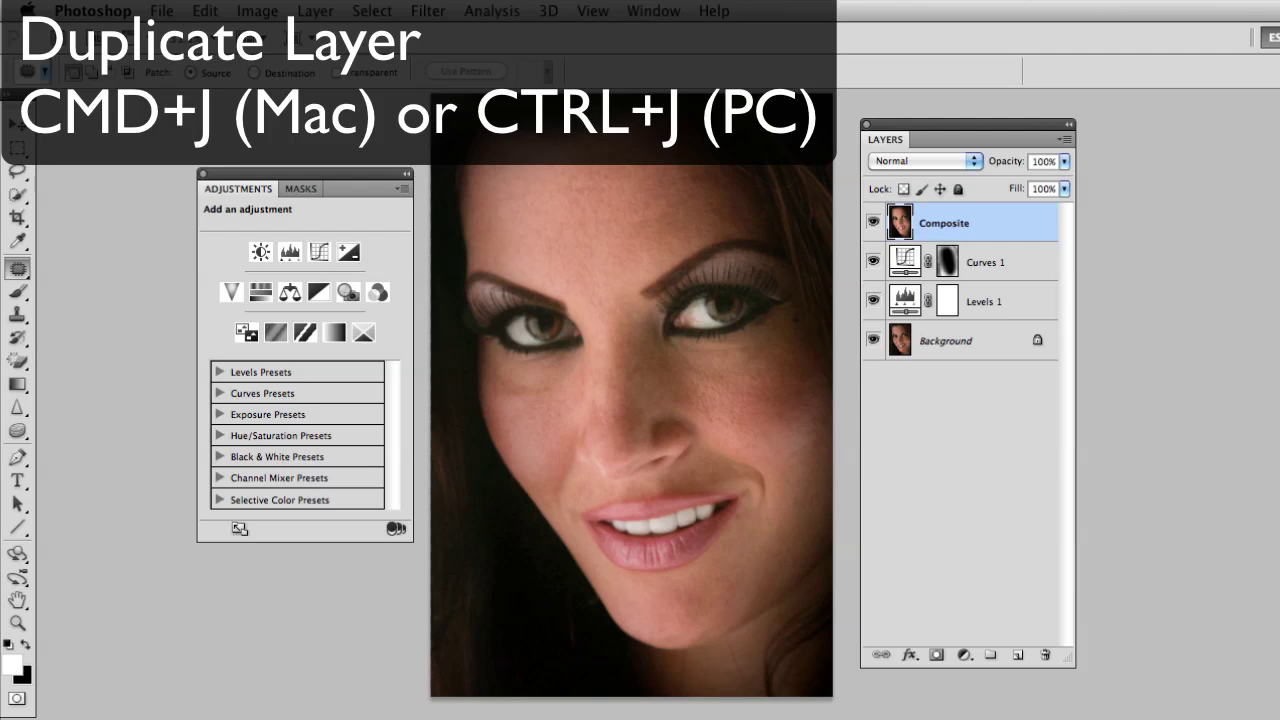
- Duplicate the Composite layer and name the copy Blur
key(super+j)
double_click(942, 228)
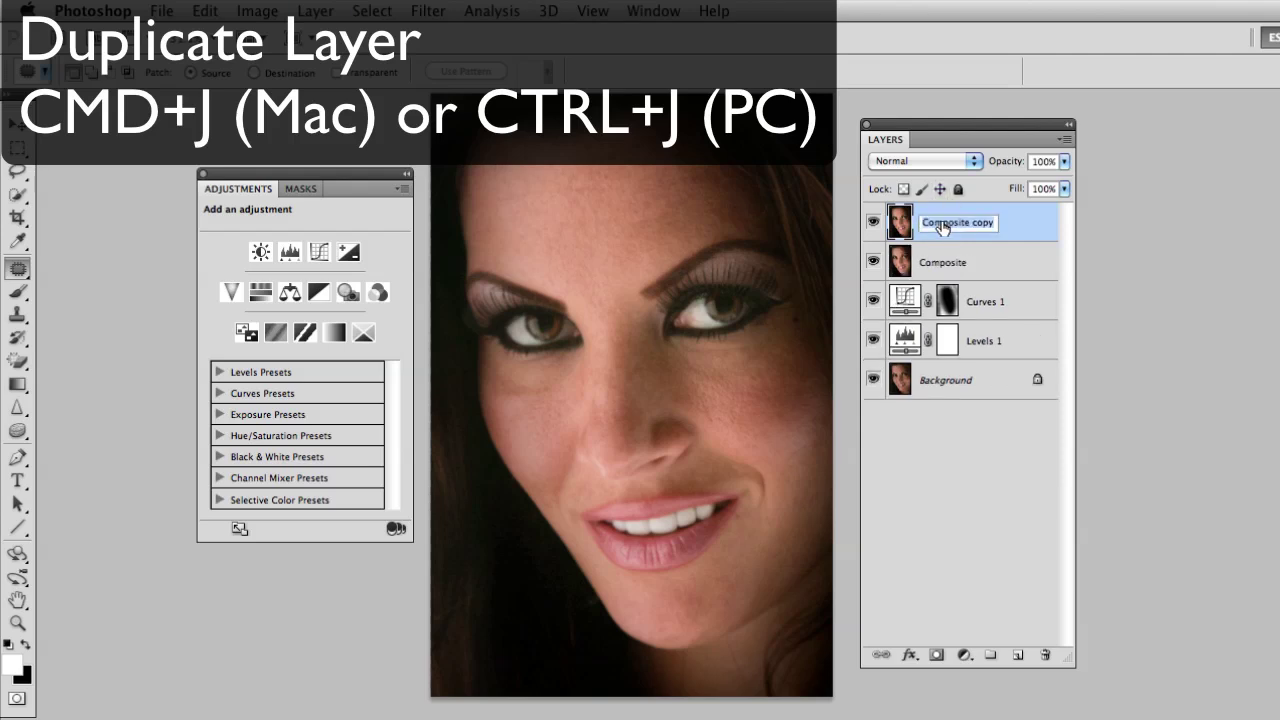
text(Blur)
key(Return)
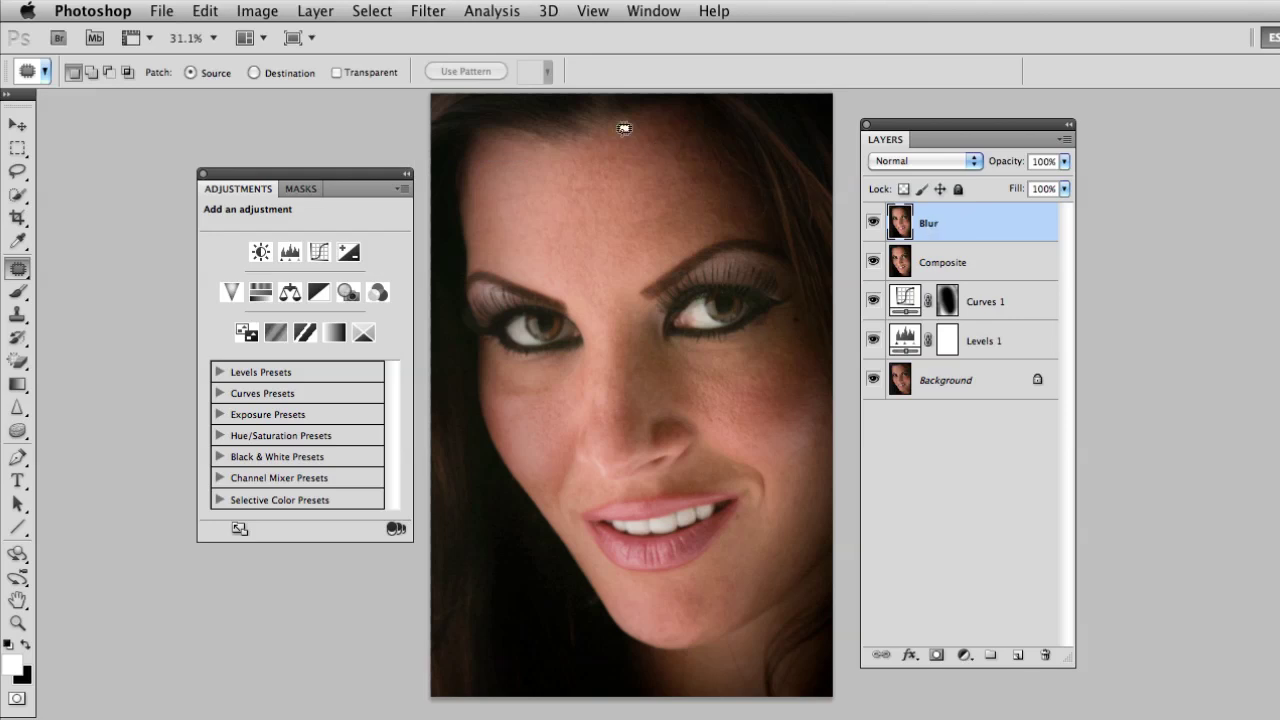
- Apply a Gaussian Blur with a radius of 25.0 pixels to the Blur layer
click(427, 11)
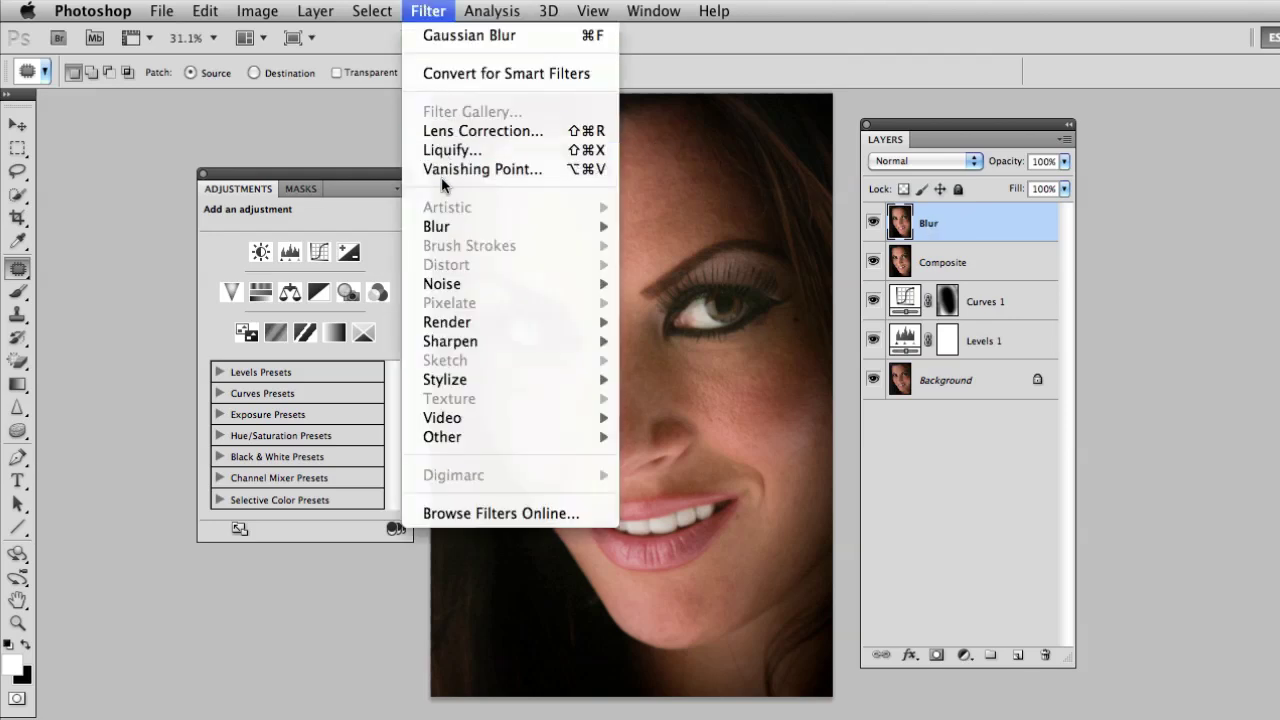
mouse_move(451, 224)
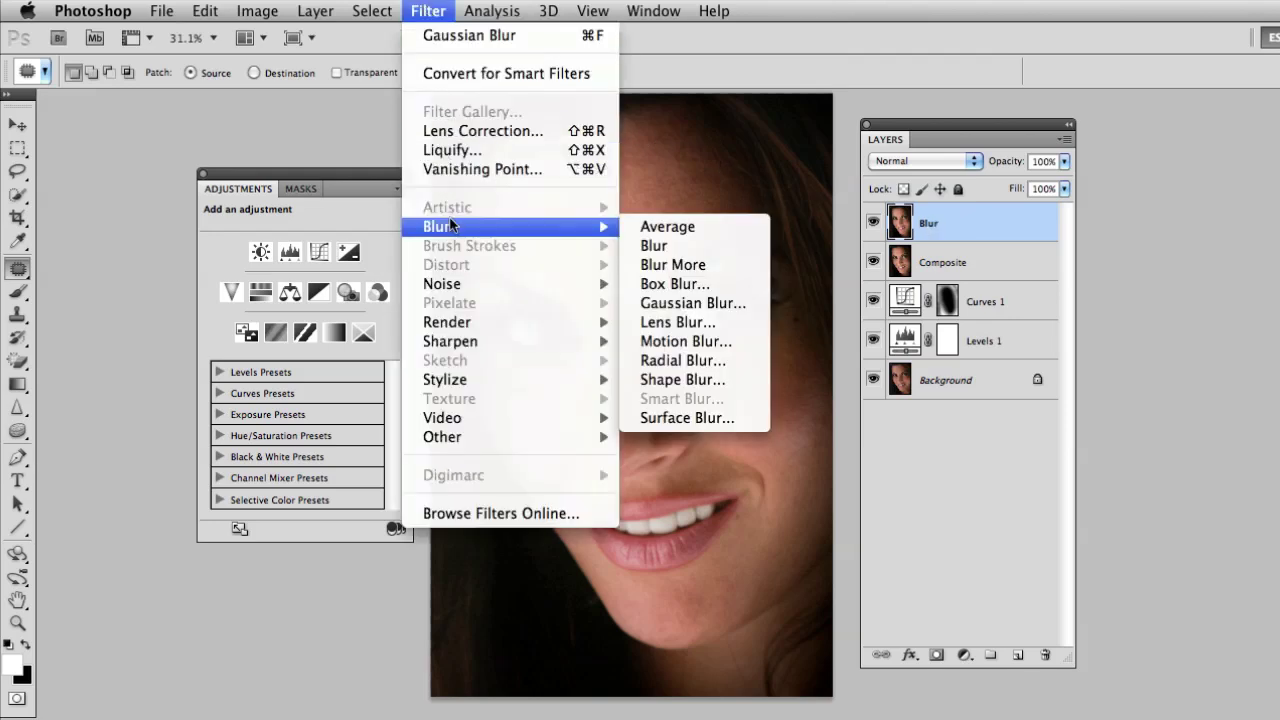
click(649, 303)
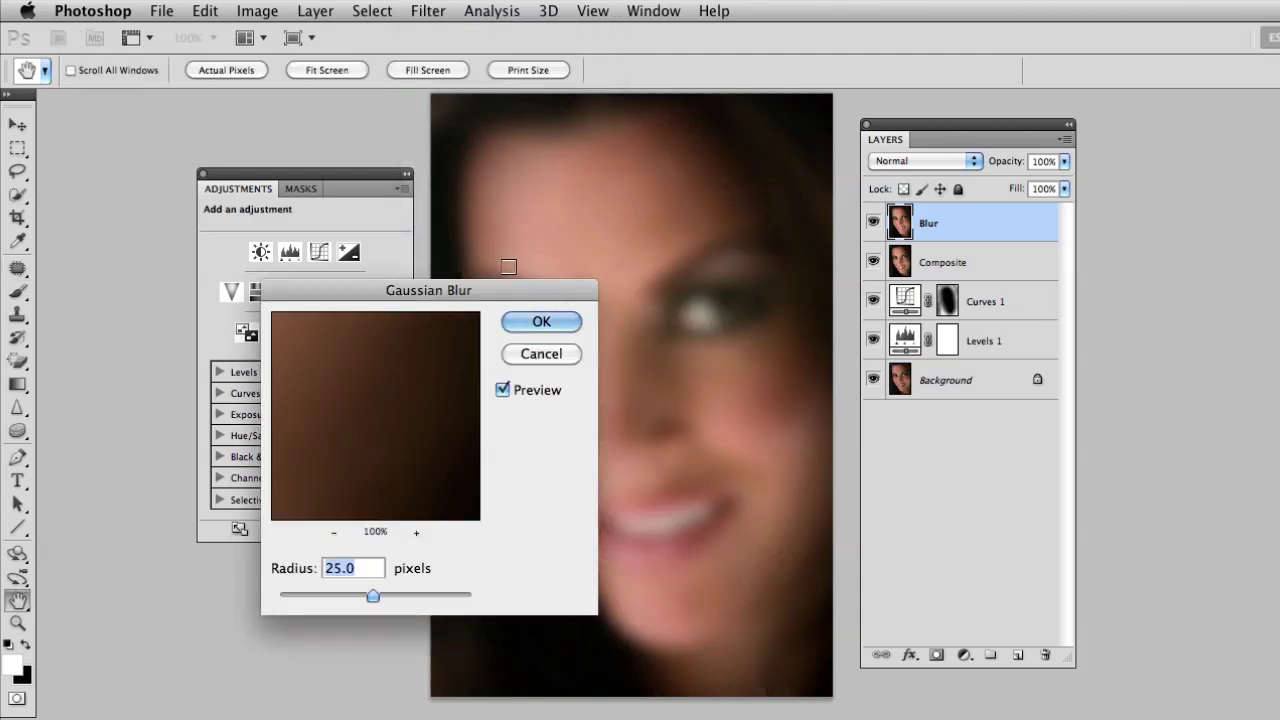
drag(480, 292, 666, 189)
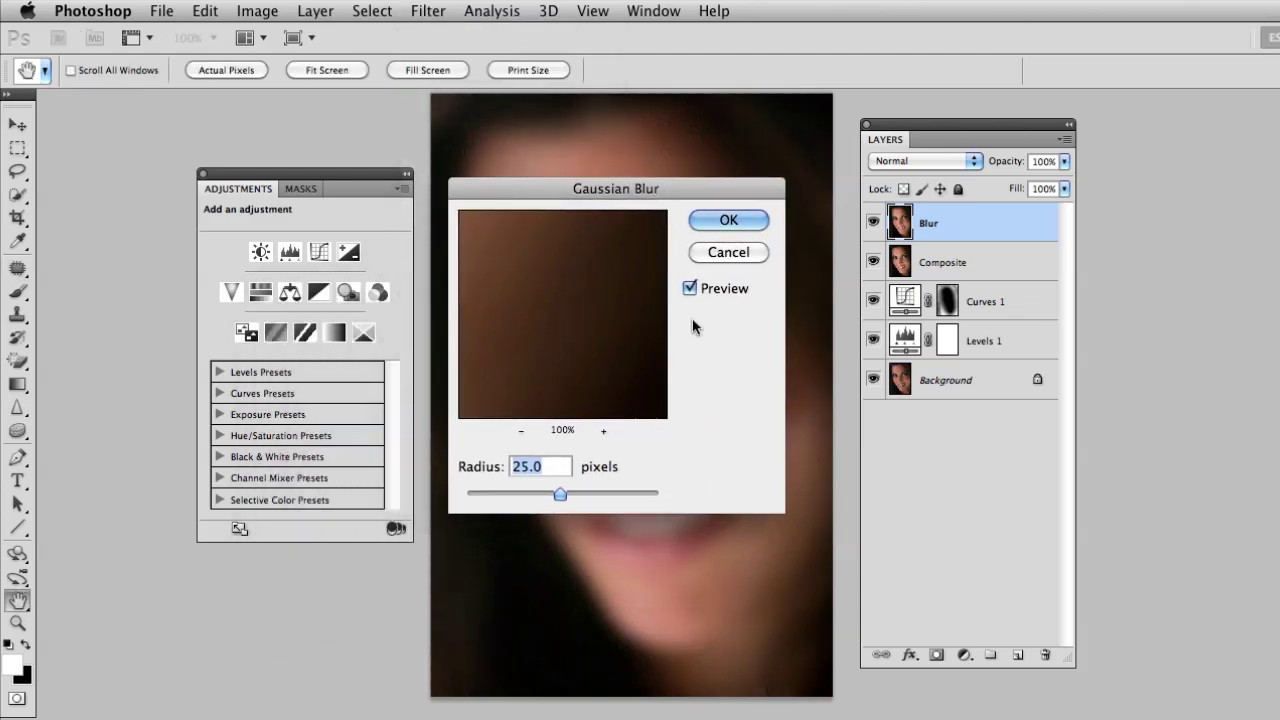
click(727, 222)
key(j)
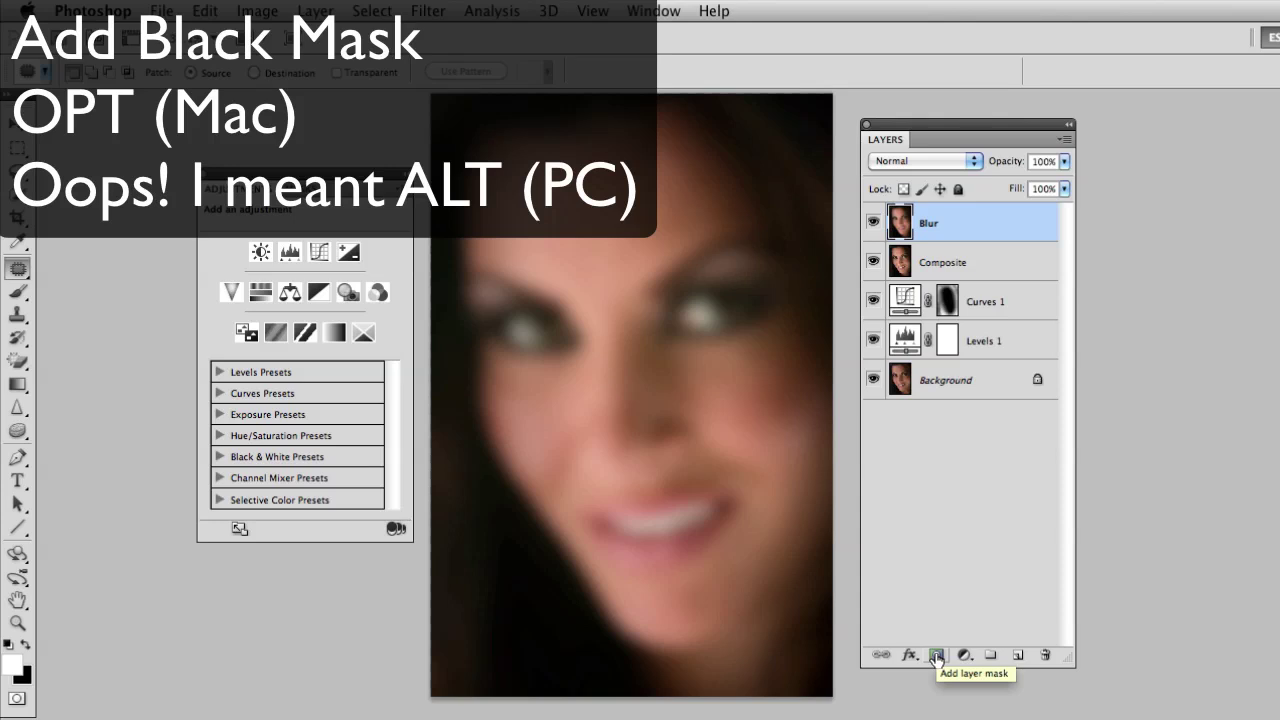
- Add a black mask to the Blur layer and paint the face white on it with a 700 px brush at 100% opacity
alt+click(936, 655)
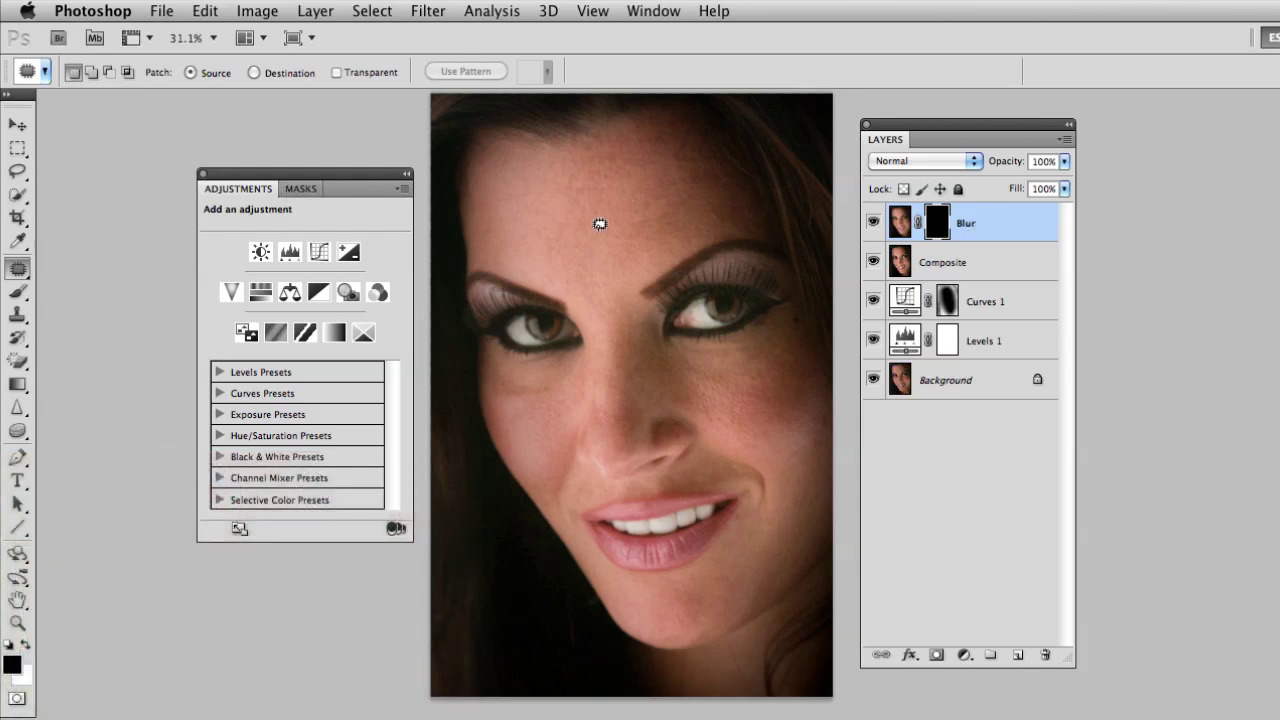
key(b)
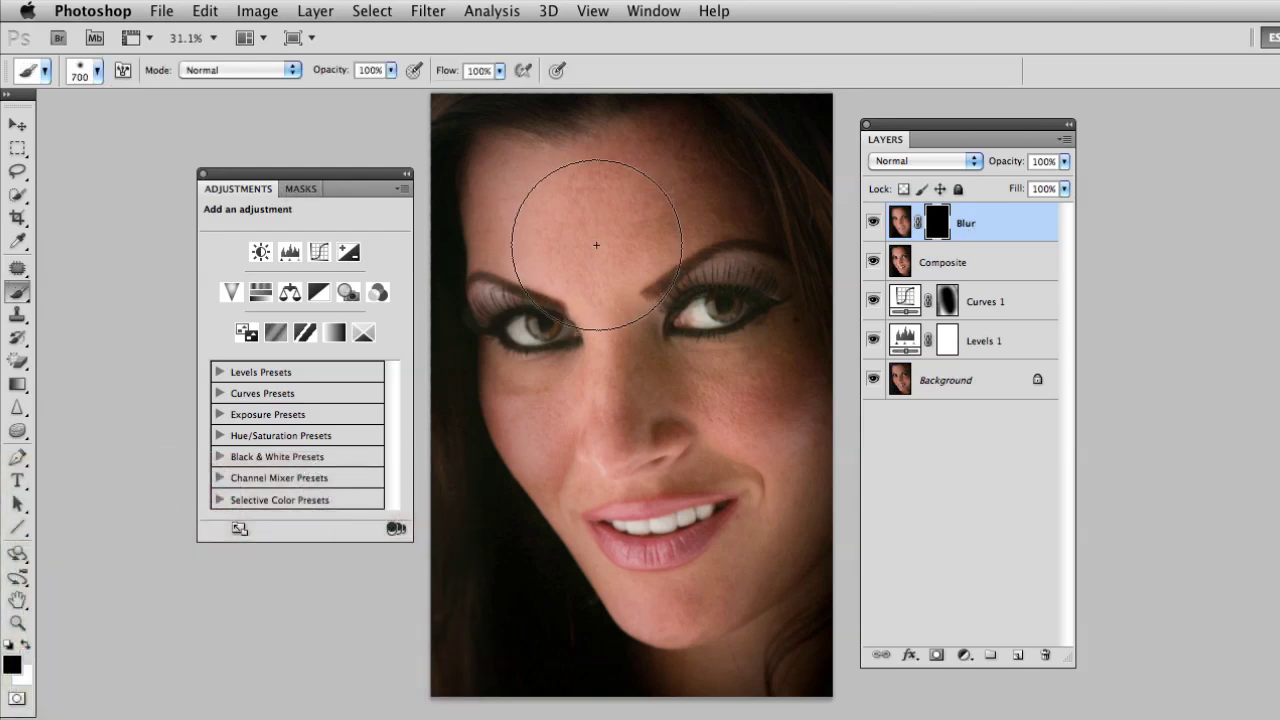
key(x)
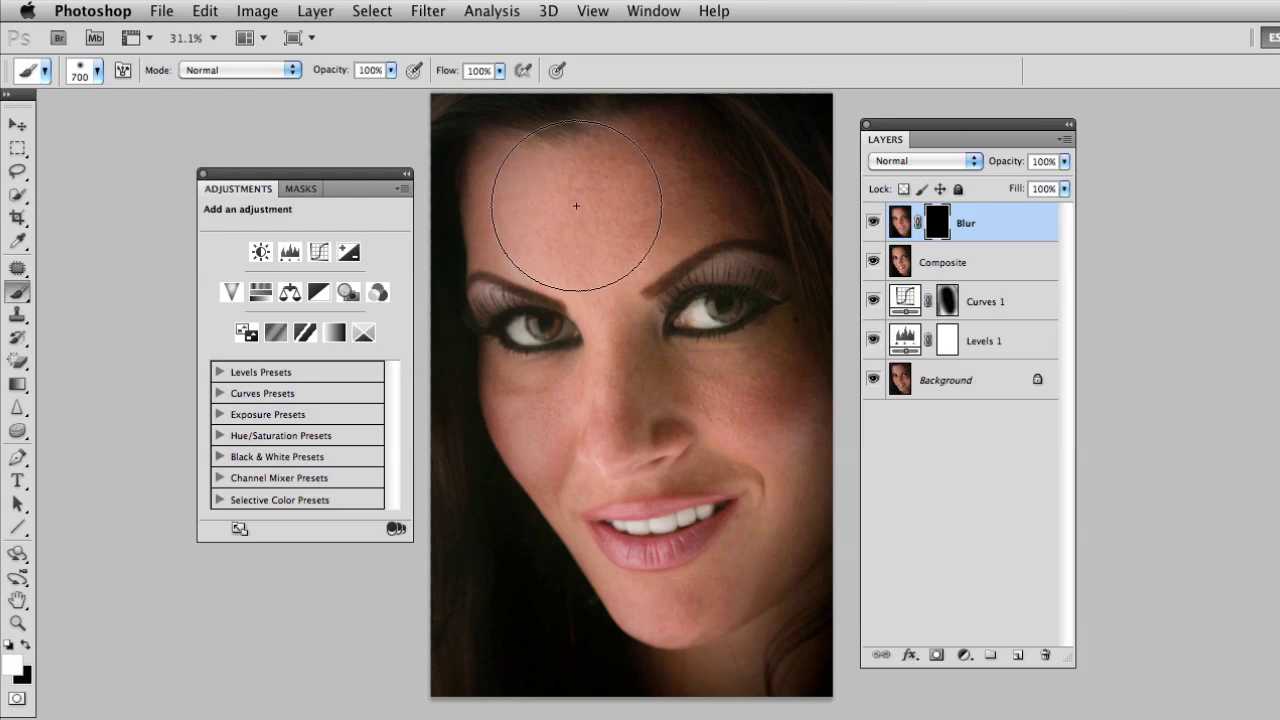
mouse_move(548, 200)
mouse_down()
mouse_move(548, 254)
mouse_move(597, 386)
mouse_move(594, 200)
mouse_move(664, 345)
mouse_move(659, 207)
mouse_move(679, 244)
mouse_move(722, 454)
mouse_move(722, 531)
mouse_move(609, 345)
mouse_move(669, 526)
mouse_move(605, 400)
mouse_move(584, 388)
mouse_move(696, 557)
mouse_move(676, 681)
mouse_move(660, 374)
mouse_move(597, 231)
mouse_move(683, 460)
mouse_up()
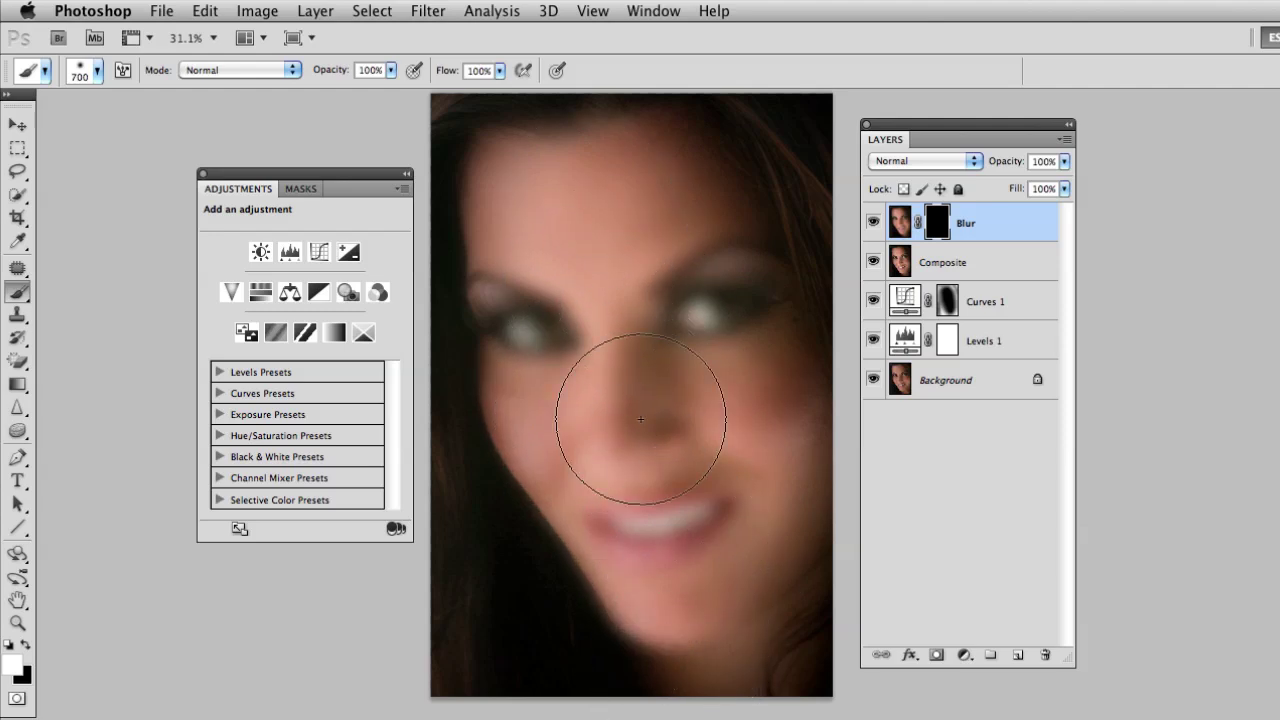
drag(567, 277, 567, 319)
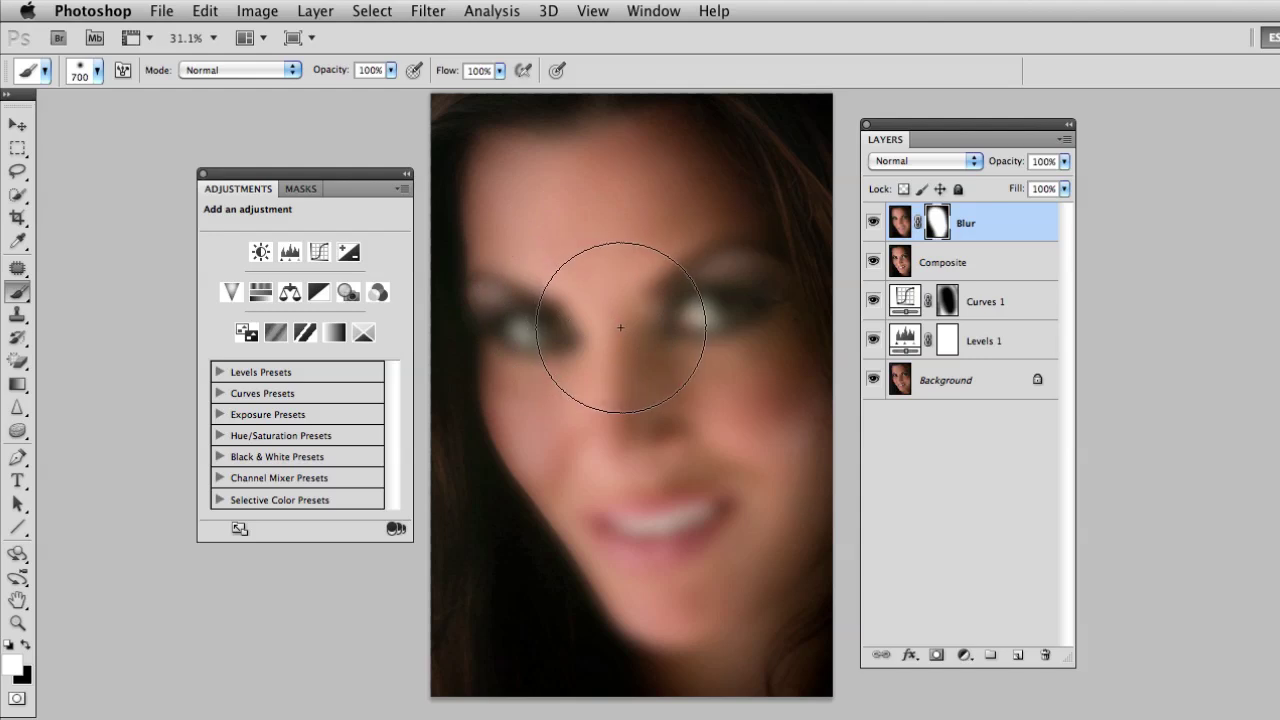
- Restore sharp eyes and eyebrows by painting black over them on the Blur mask with a 250 px brush
key(x)
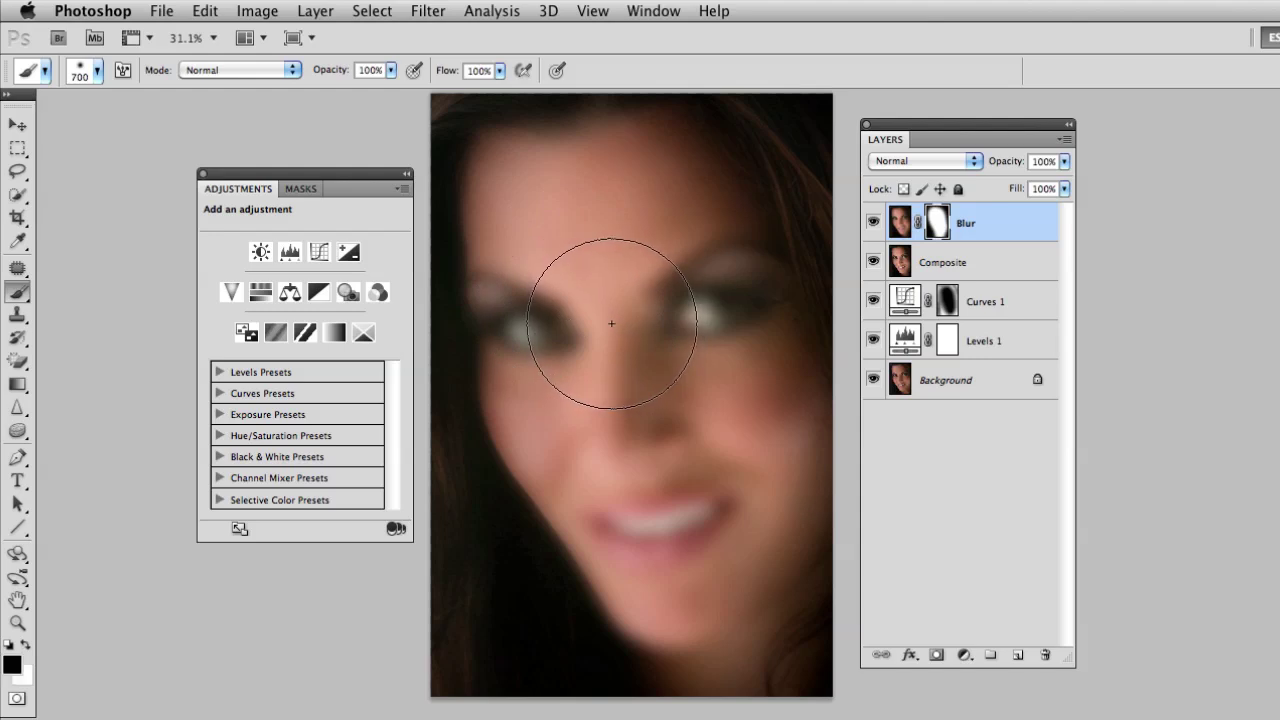
key(bracketleft)
key(bracketleft)
key(bracketleft)
key(bracketleft)
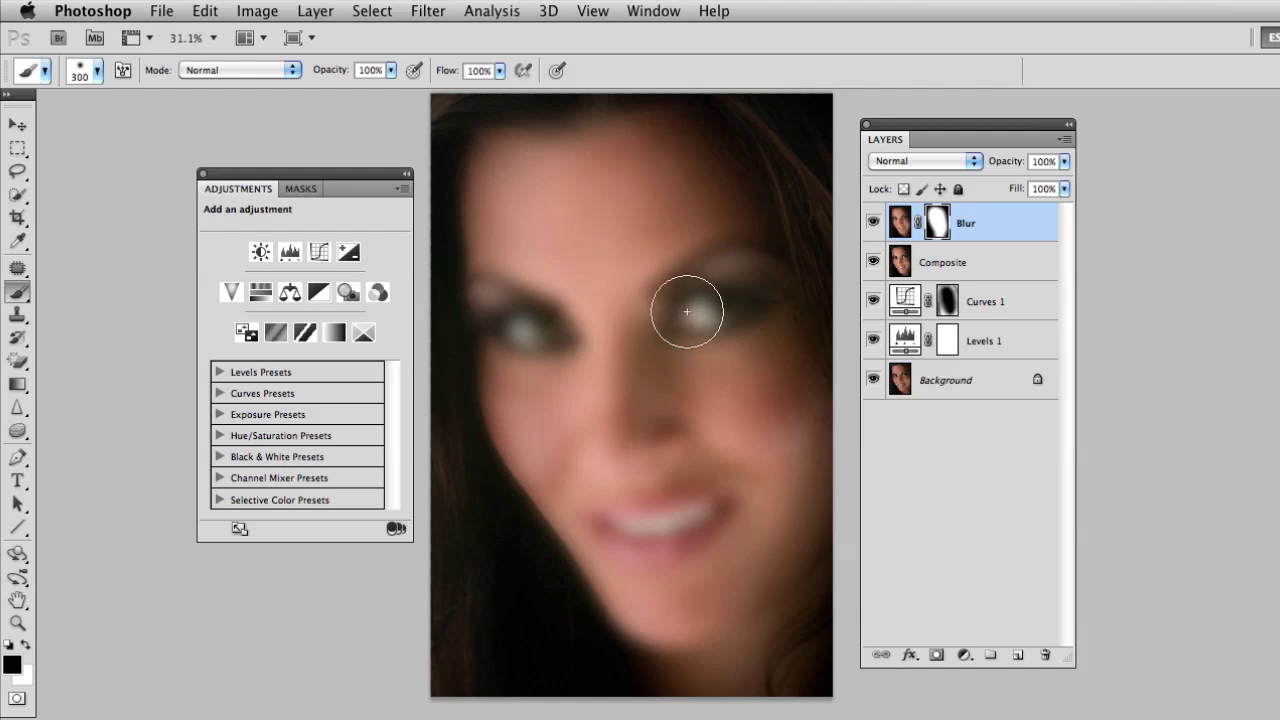
key(bracketleft)
mouse_move(686, 320)
mouse_down()
mouse_move(751, 284)
mouse_move(694, 305)
mouse_move(737, 281)
mouse_move(753, 301)
mouse_move(688, 310)
mouse_move(743, 282)
mouse_move(686, 305)
mouse_up()
mouse_move(566, 330)
mouse_down()
mouse_move(481, 314)
mouse_move(525, 330)
mouse_move(484, 308)
mouse_move(531, 318)
mouse_move(549, 338)
mouse_move(484, 326)
mouse_move(557, 332)
mouse_up()
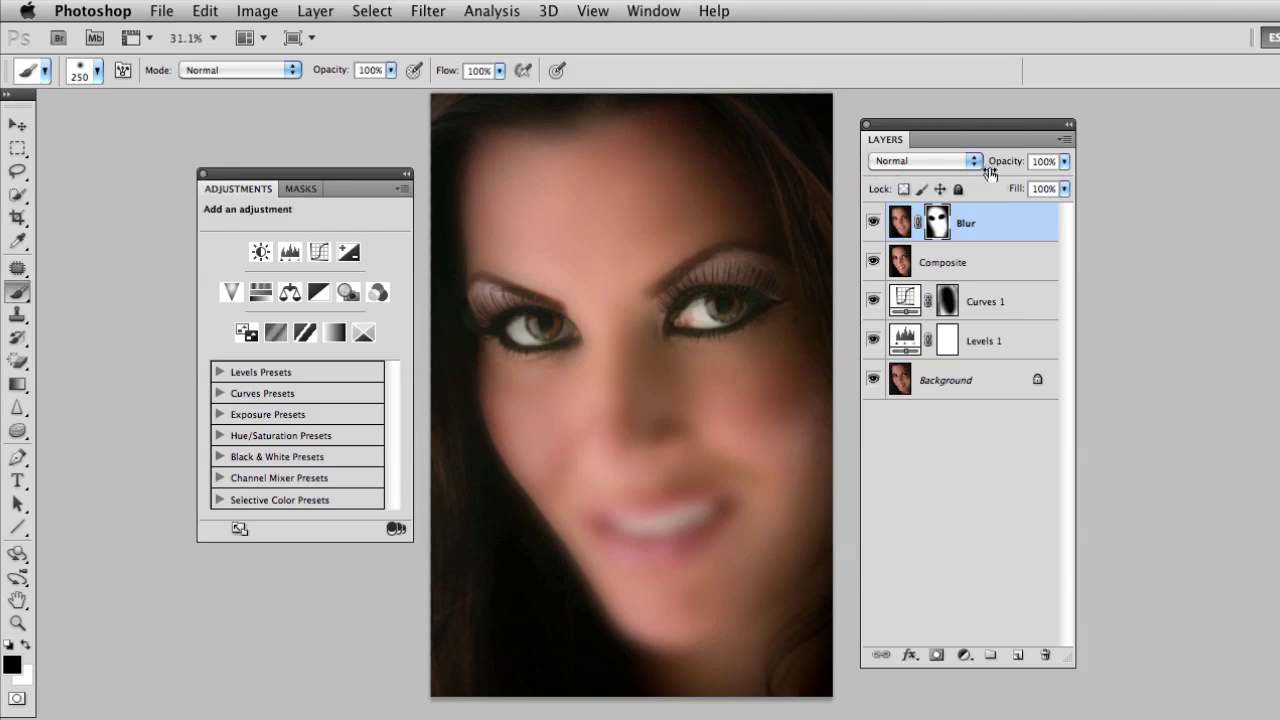
- Set the Blur layer's opacity to 70% and paint the teeth black on its mask with a 150 px brush
drag(1007, 166, 977, 166)
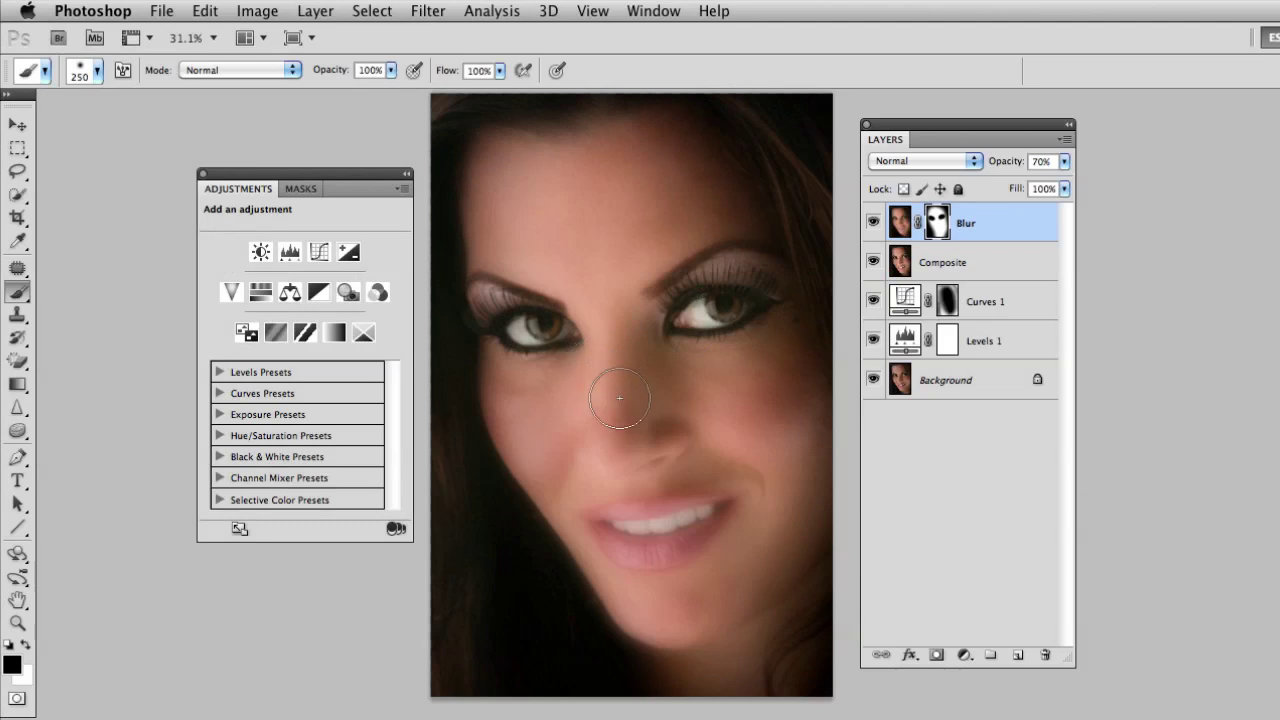
key(bracketleft)
key(bracketleft)
key(bracketleft)
mouse_move(676, 521)
mouse_down()
mouse_move(607, 530)
mouse_move(669, 540)
mouse_move(656, 544)
mouse_move(706, 513)
mouse_up()
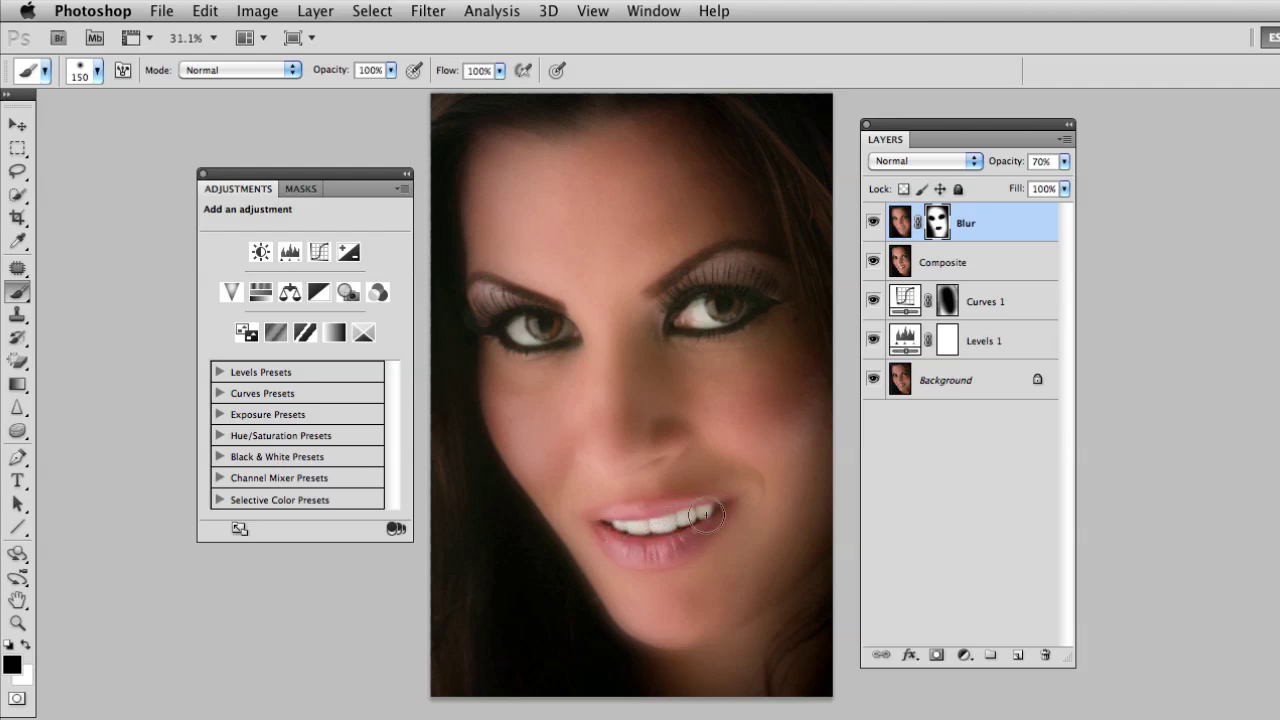
- Bring back fine detail around the lips on the Blur mask with a smaller black brush, down to 70 px at 40% opacity
key(bracketleft)
key(bracketleft)
key(bracketleft)
key(bracketleft)
key(bracketleft)
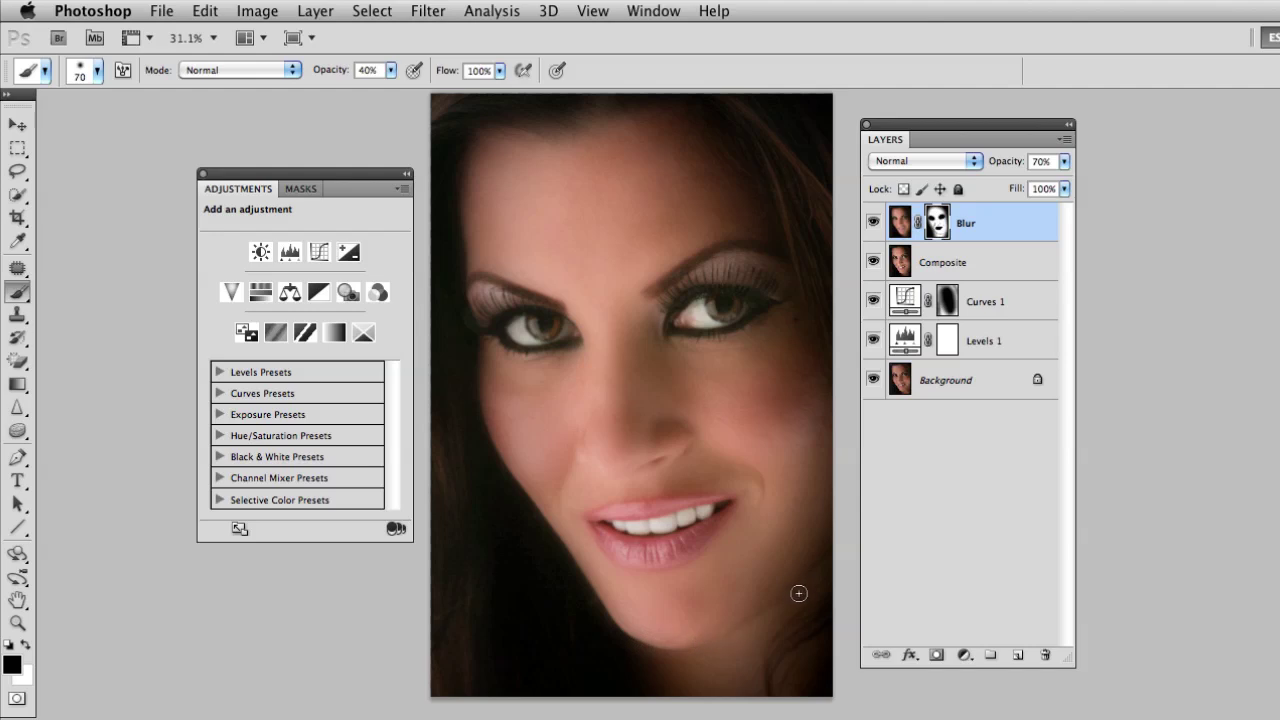
- Set the brush to 200 px at 100% opacity and reduce the Blur layer's opacity to 59%
key(bracketright)
key(bracketright)
key(bracketright)
key(bracketright)
key(bracketright)
key(bracketright)
key(bracketright)
key(0)
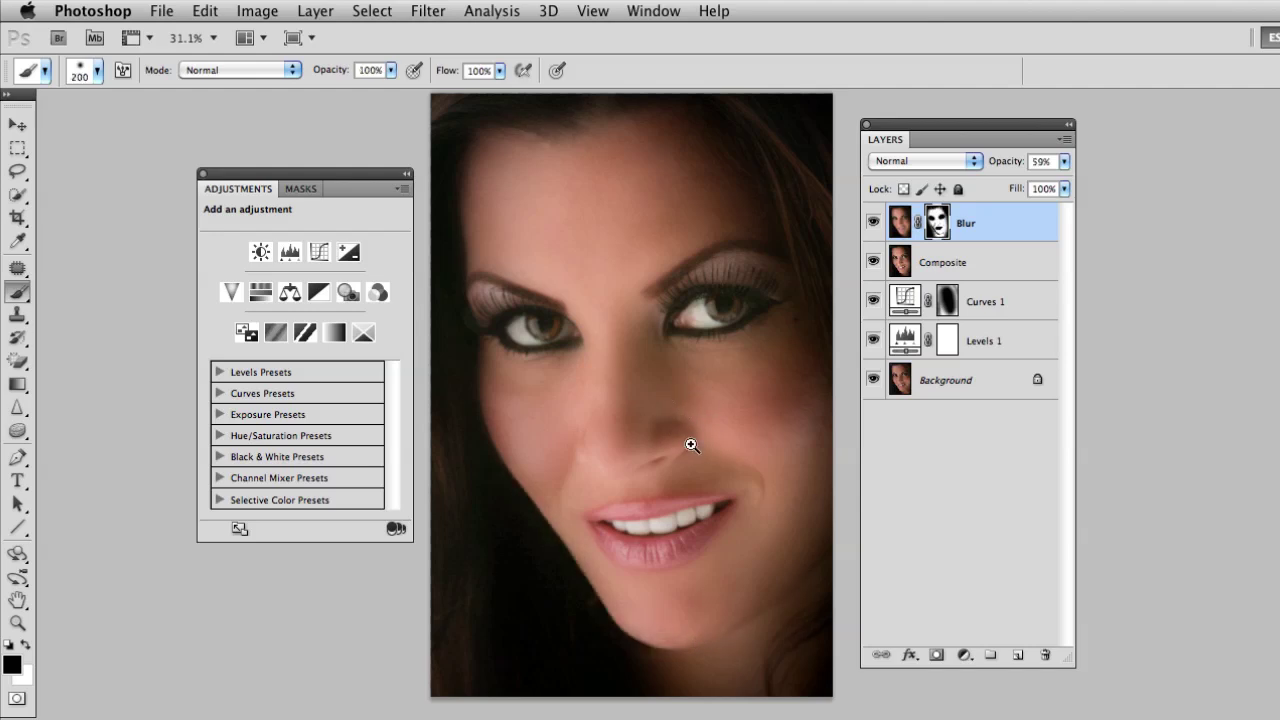
- Compare the skin around the nose and cheek up close with the Blur layer hidden and shown
drag(691, 443, 743, 449)
mouse_move(717, 401)
mouse_down()
mouse_move(646, 334)
mouse_move(664, 352)
mouse_up()
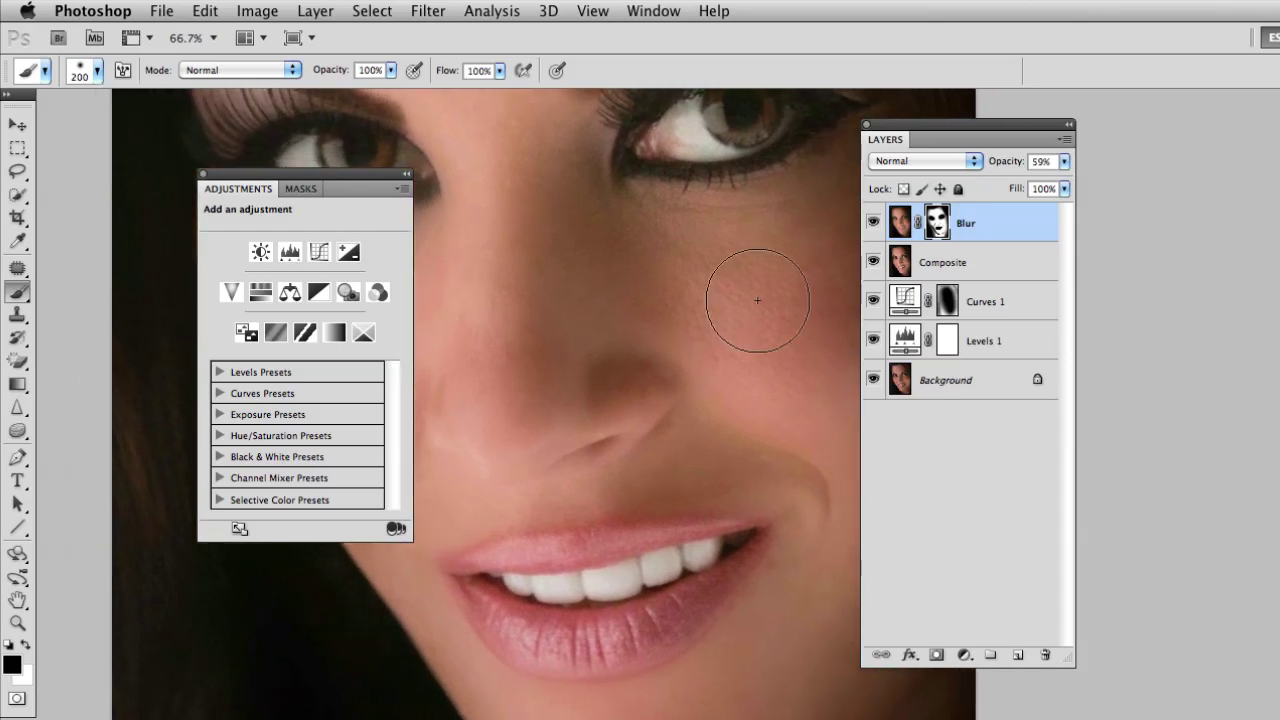
click(874, 226)
click(874, 226)
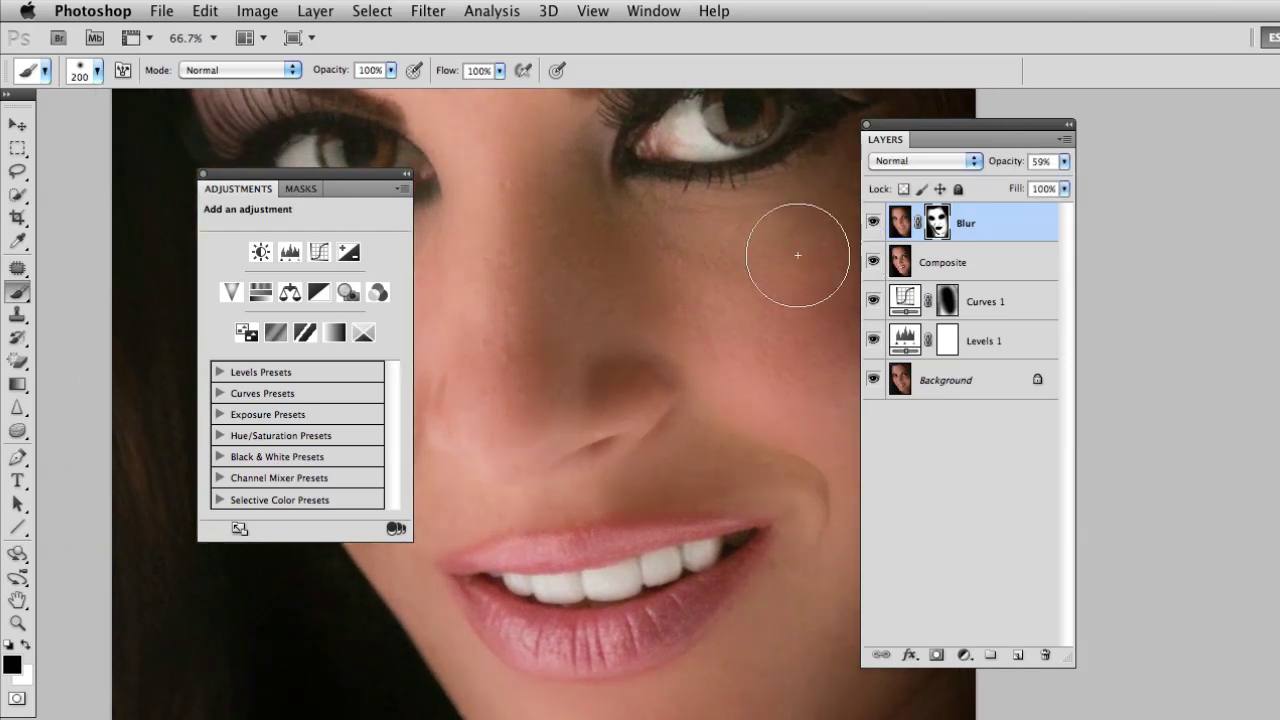
click(874, 226)
click(874, 226)
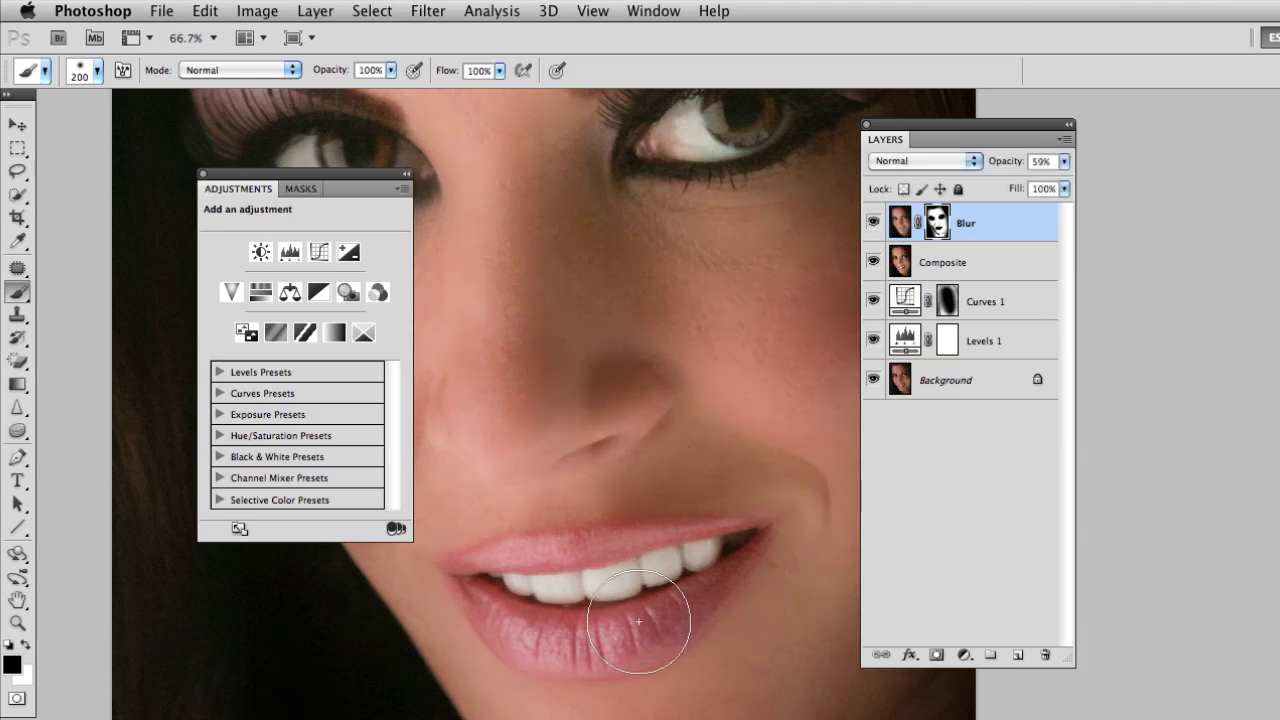
- Restore the lower lip's texture by painting black on the Blur mask with an 80 px brush at 100% opacity
key(bracketleft)
key(bracketleft)
key(bracketleft)
key(bracketleft)
key(bracketleft)
key(bracketleft)
mouse_move(602, 655)
mouse_down()
mouse_move(545, 665)
mouse_move(520, 640)
mouse_move(540, 645)
mouse_up()
drag(646, 366, 580, 344)
scroll(580, 344, up, 5)
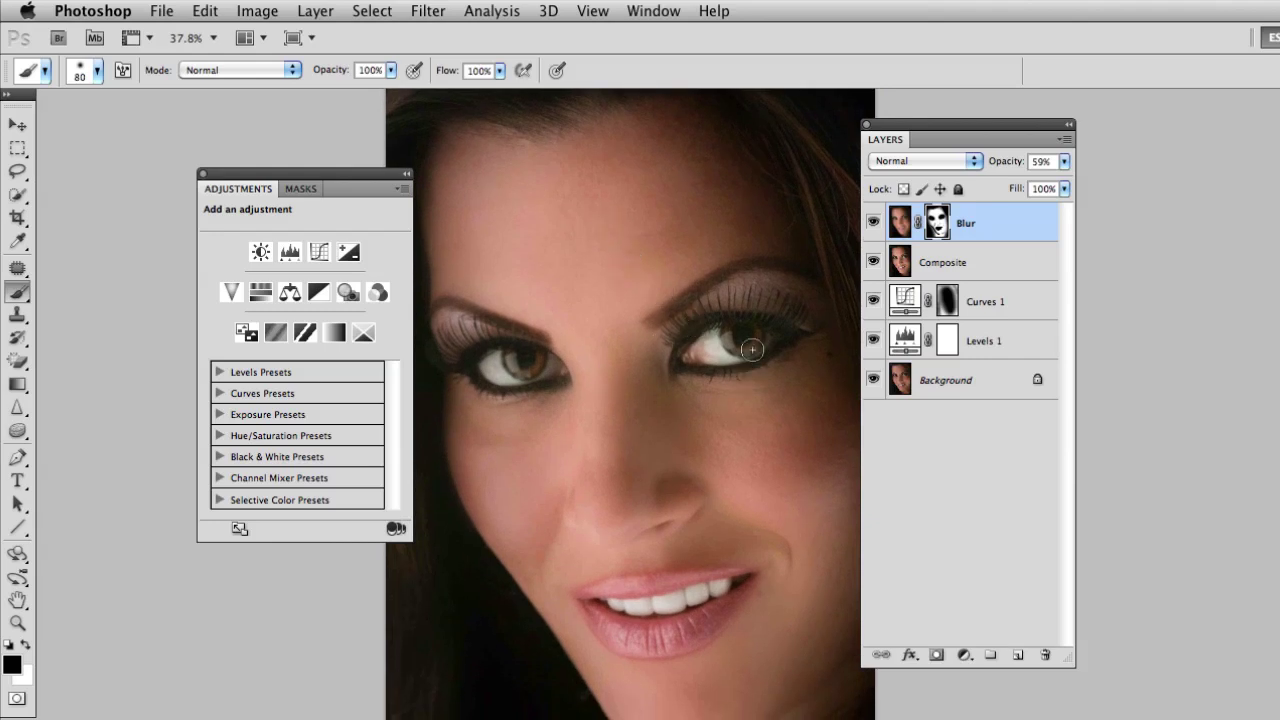
- Close the portrait with its changes saved, and switch to Lightroom to view the original beside the retouched version
key(super+w)
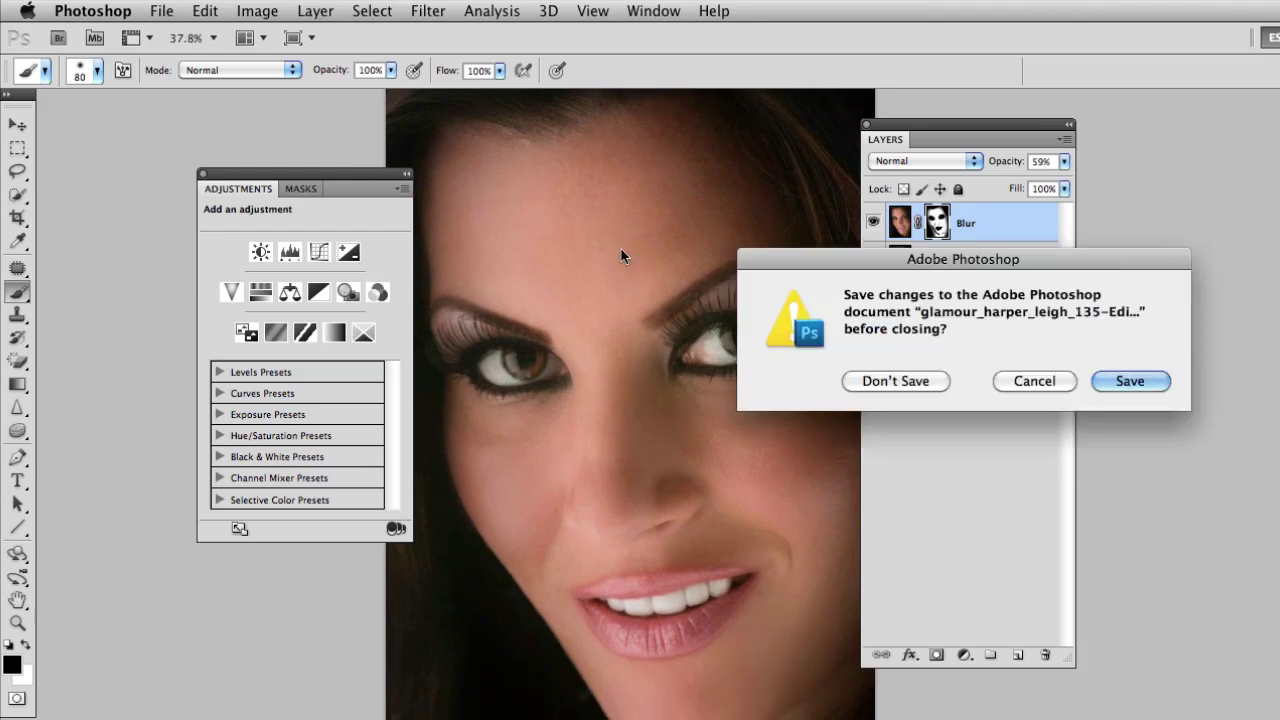
drag(975, 260, 649, 145)
click(800, 281)
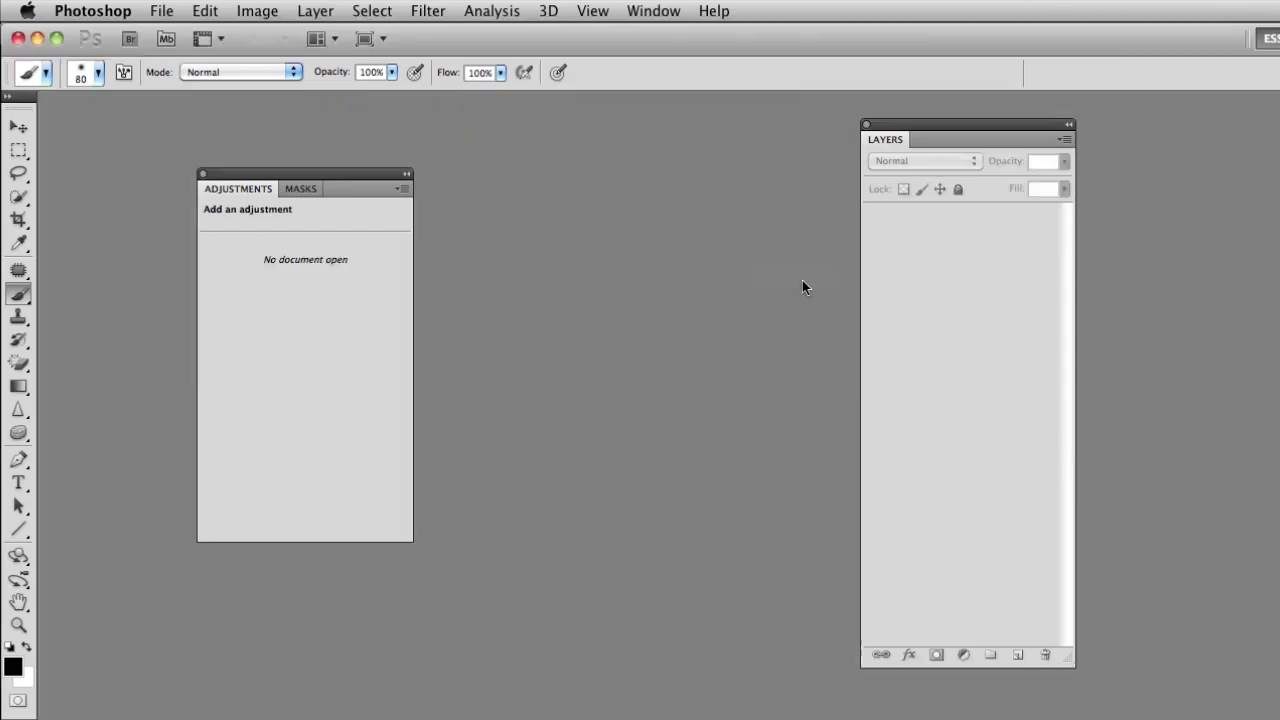
key(super+Tab)
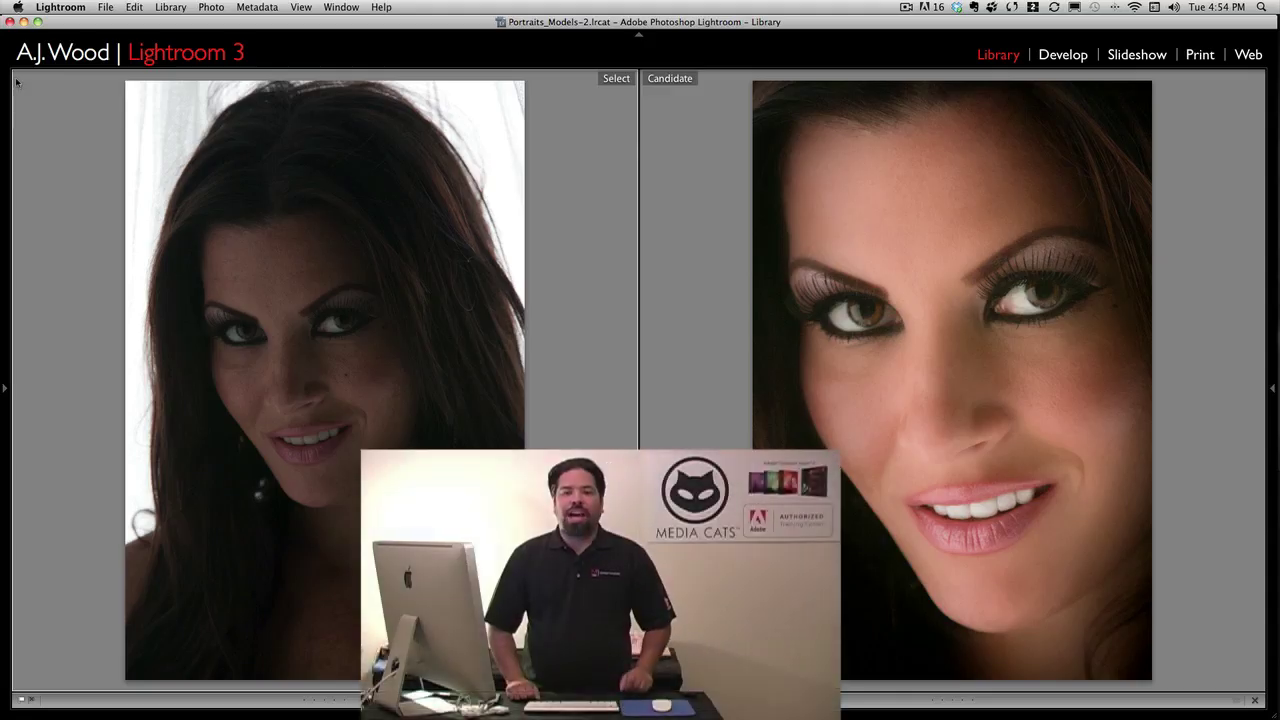